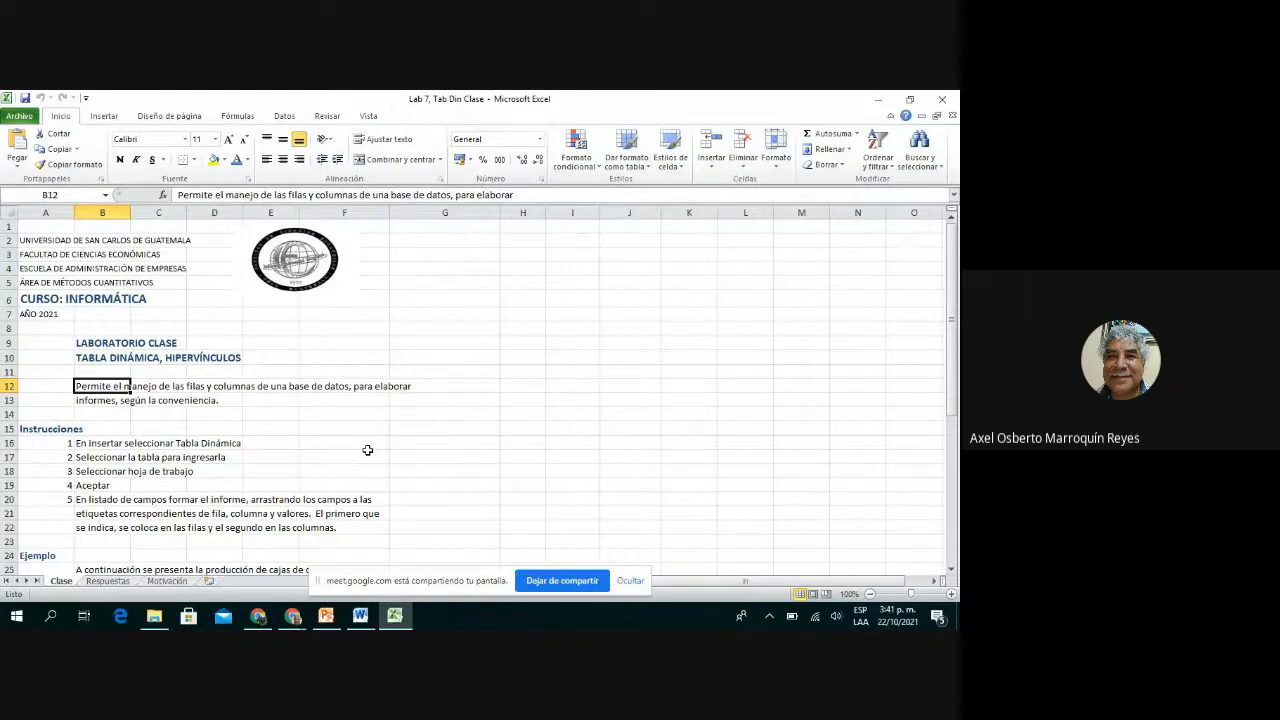
# - Read through the lab's introduction and the numbered instructions for building a pivot table on the Clase sheet
pyautogui.press('Down')
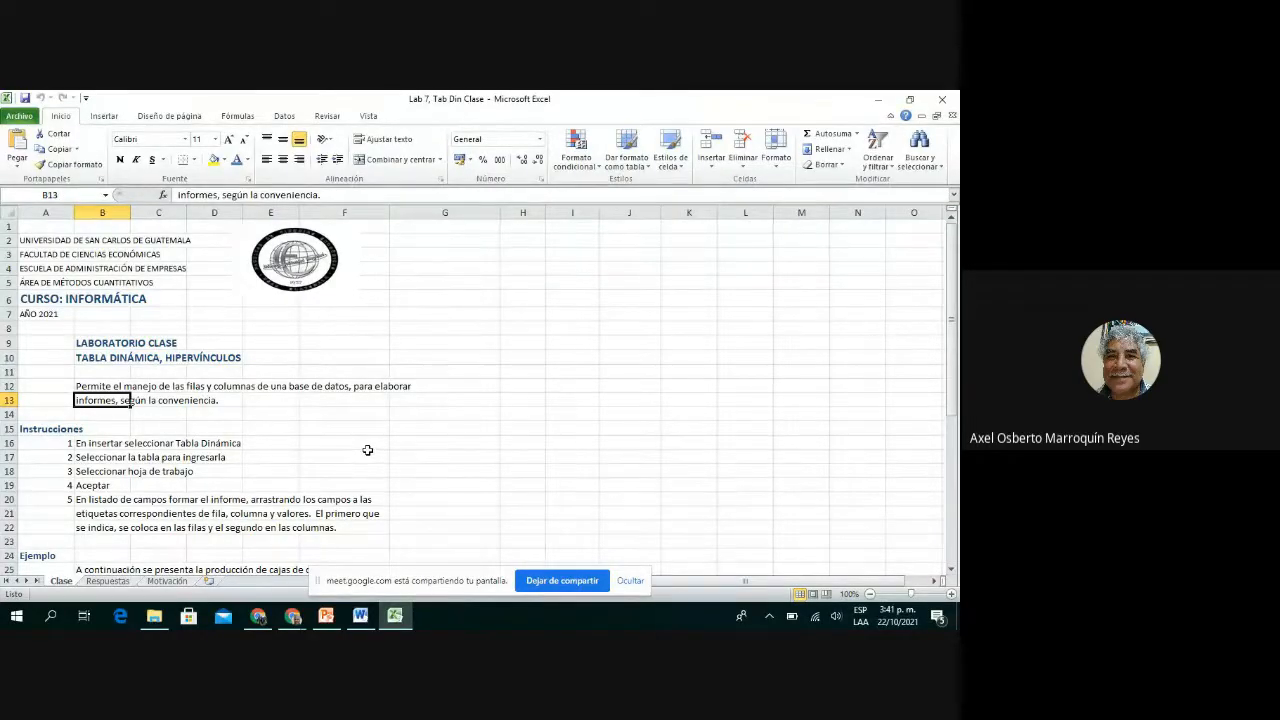
pyautogui.press('Down')
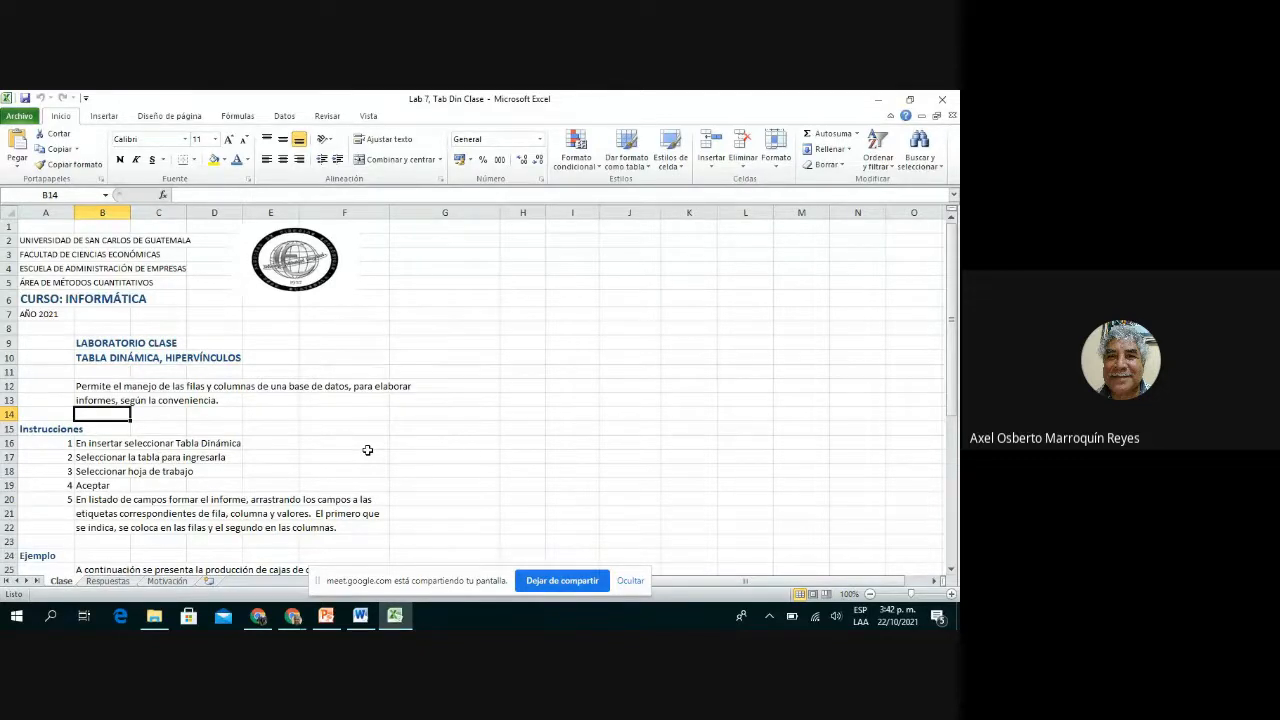
pyautogui.press('Down')
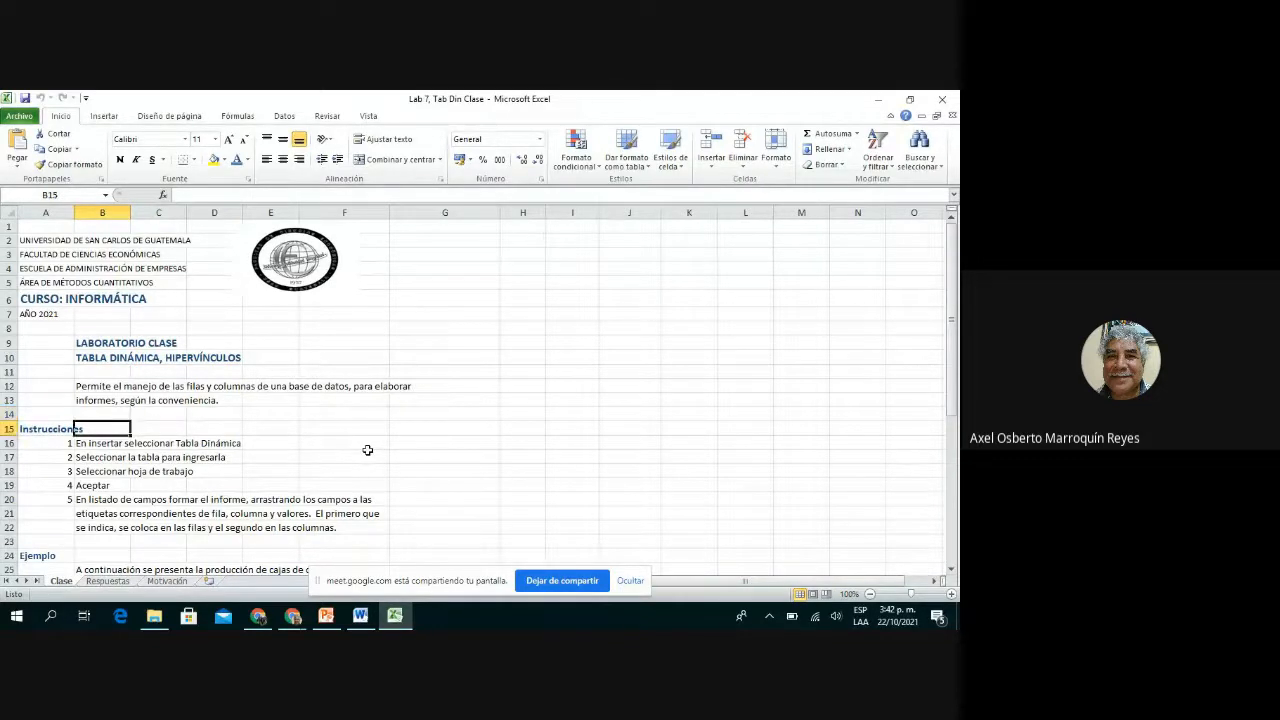
pyautogui.press('Down')
pyautogui.press('Left')
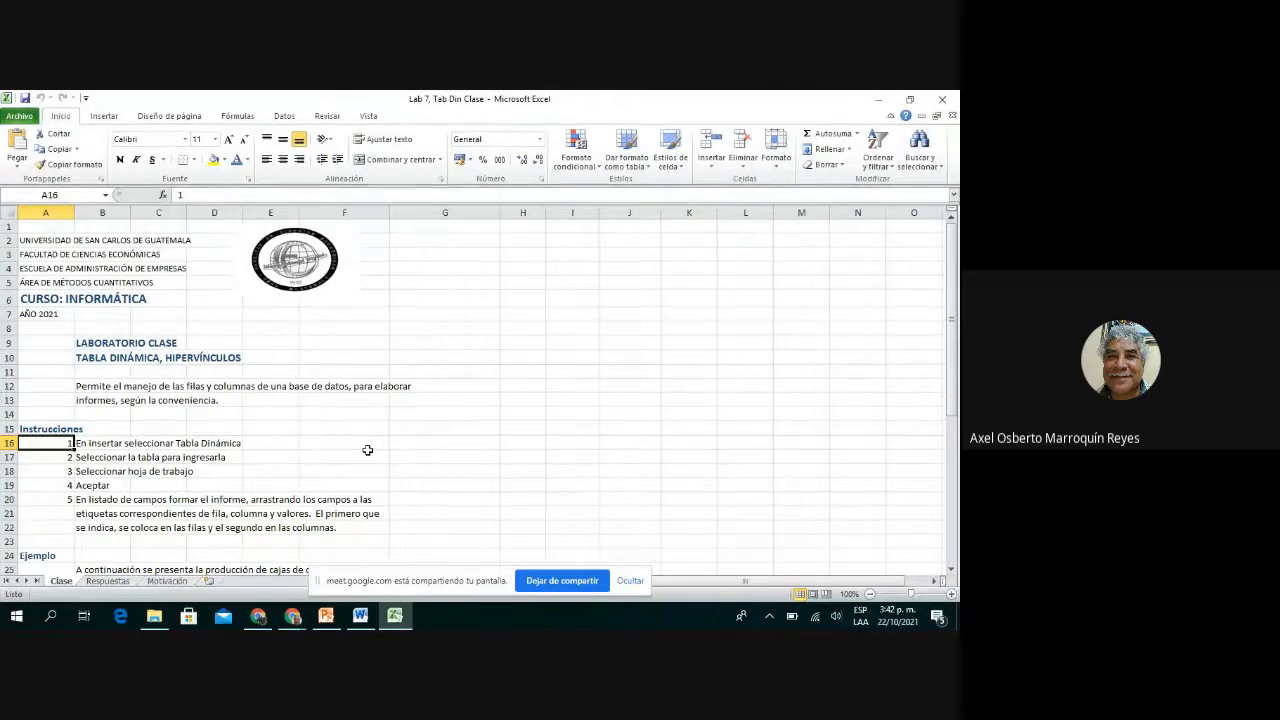
pyautogui.press('Down')
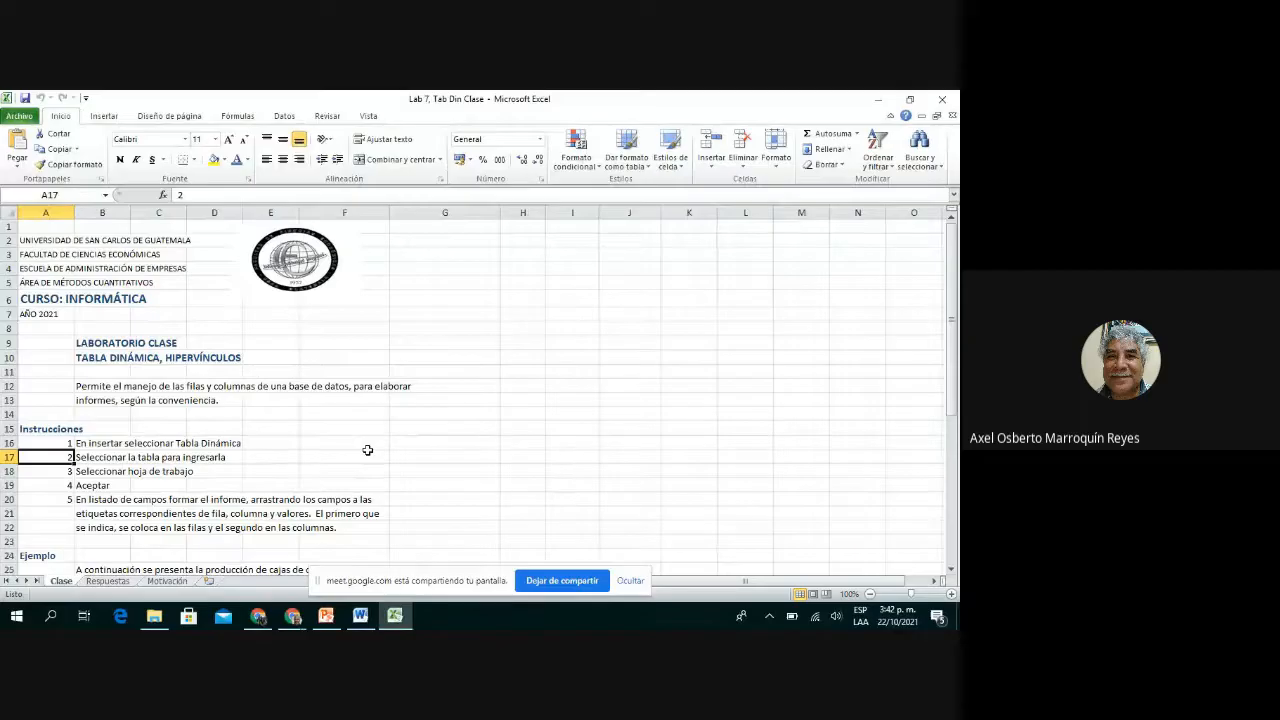
pyautogui.press('Down')
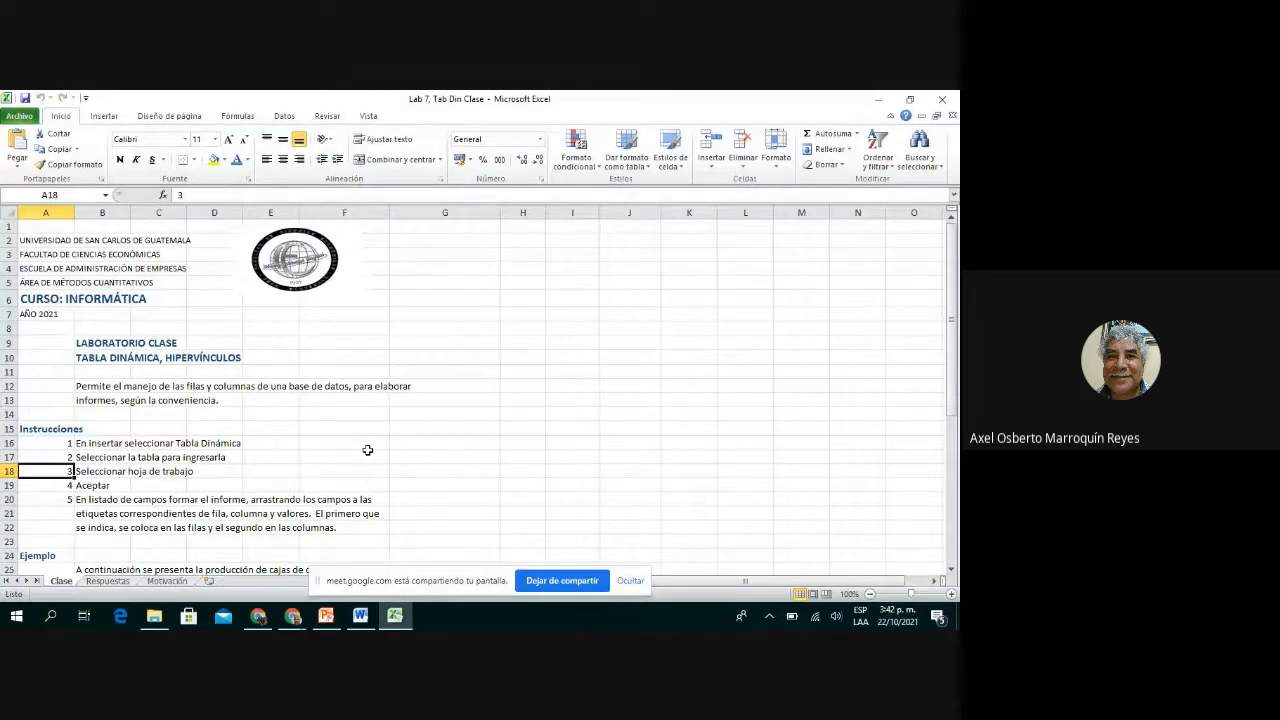
pyautogui.press('Down')
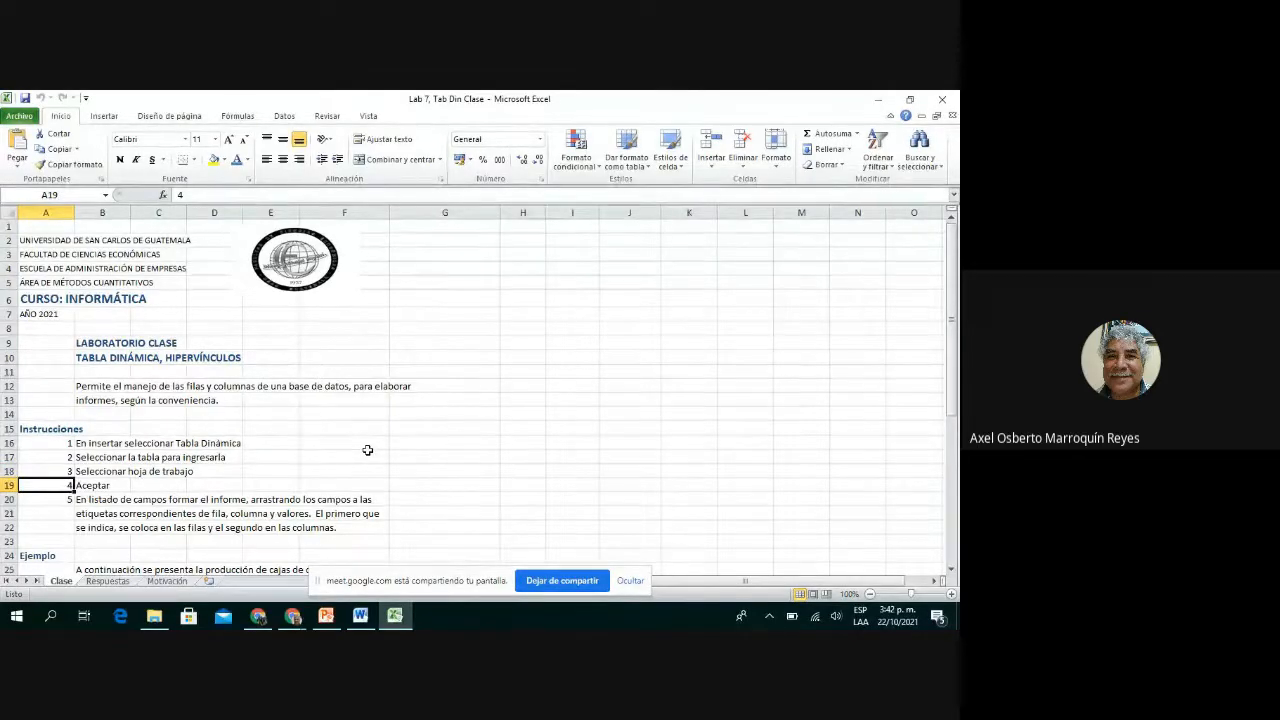
pyautogui.press('Down')
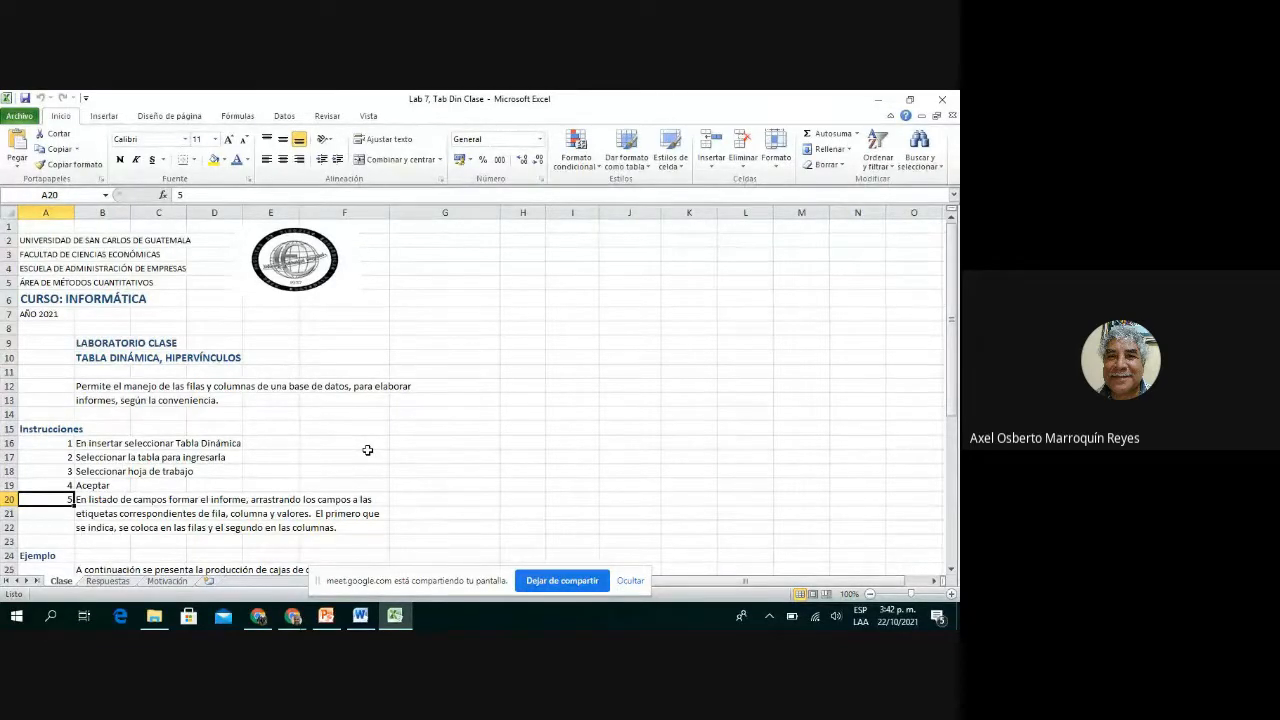
# - Review the cardboard box production example and its three requested reports: Turno y tamaño, Semana y Turno, Tamaño y turno
pyautogui.scroll(-1, 354, 472)
pyautogui.scroll(-1, 354, 472)
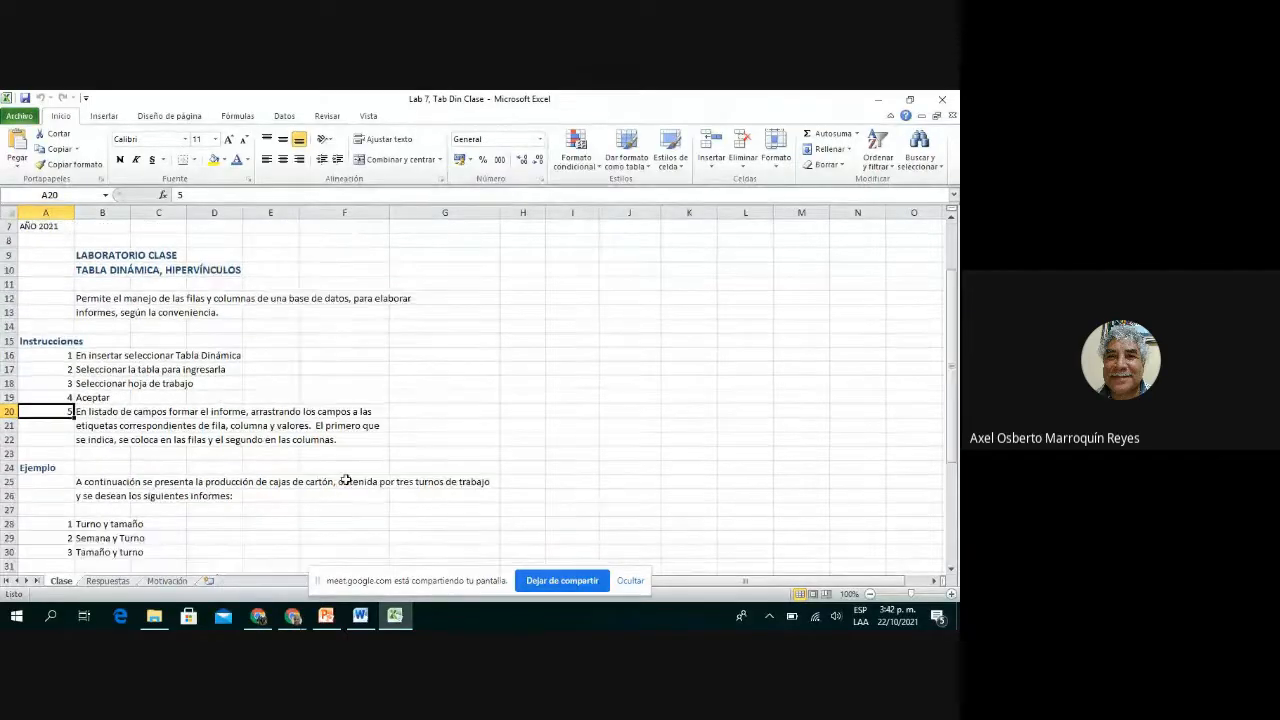
pyautogui.scroll(-2, 340, 482)
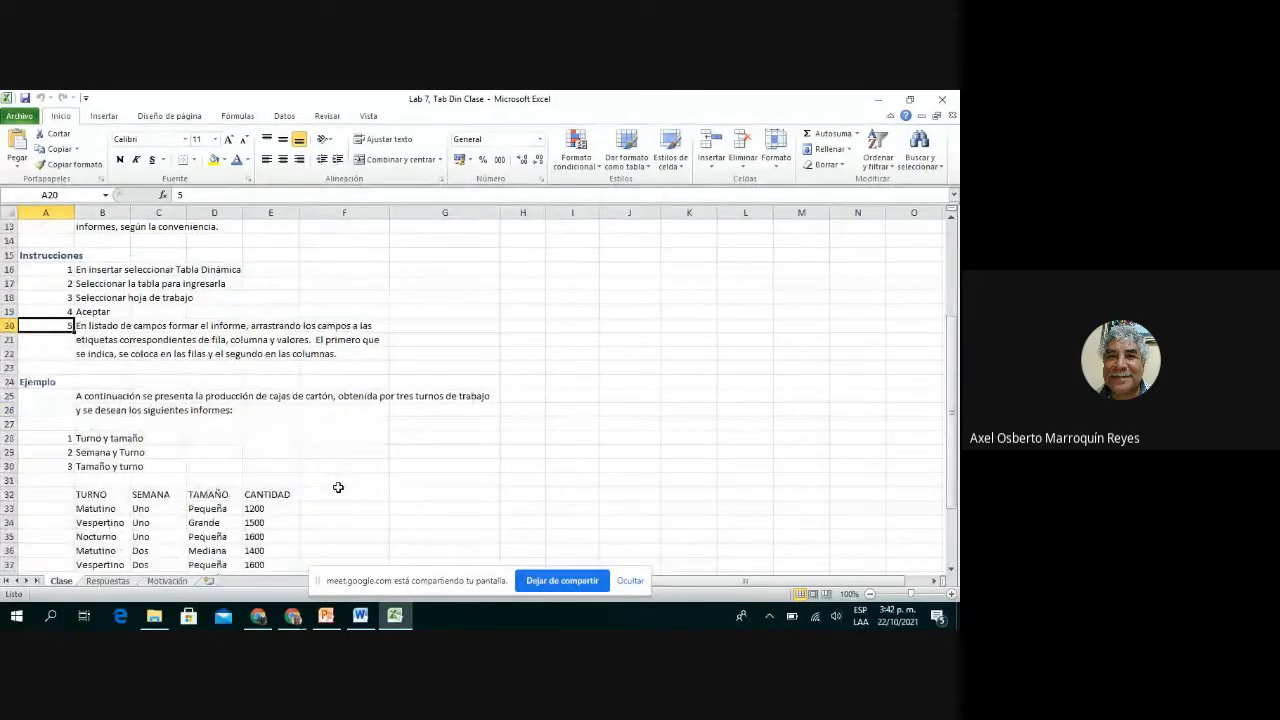
pyautogui.press('Down')
pyautogui.press('Down')
pyautogui.press('Down')
pyautogui.press('Down')
pyautogui.press('Down')
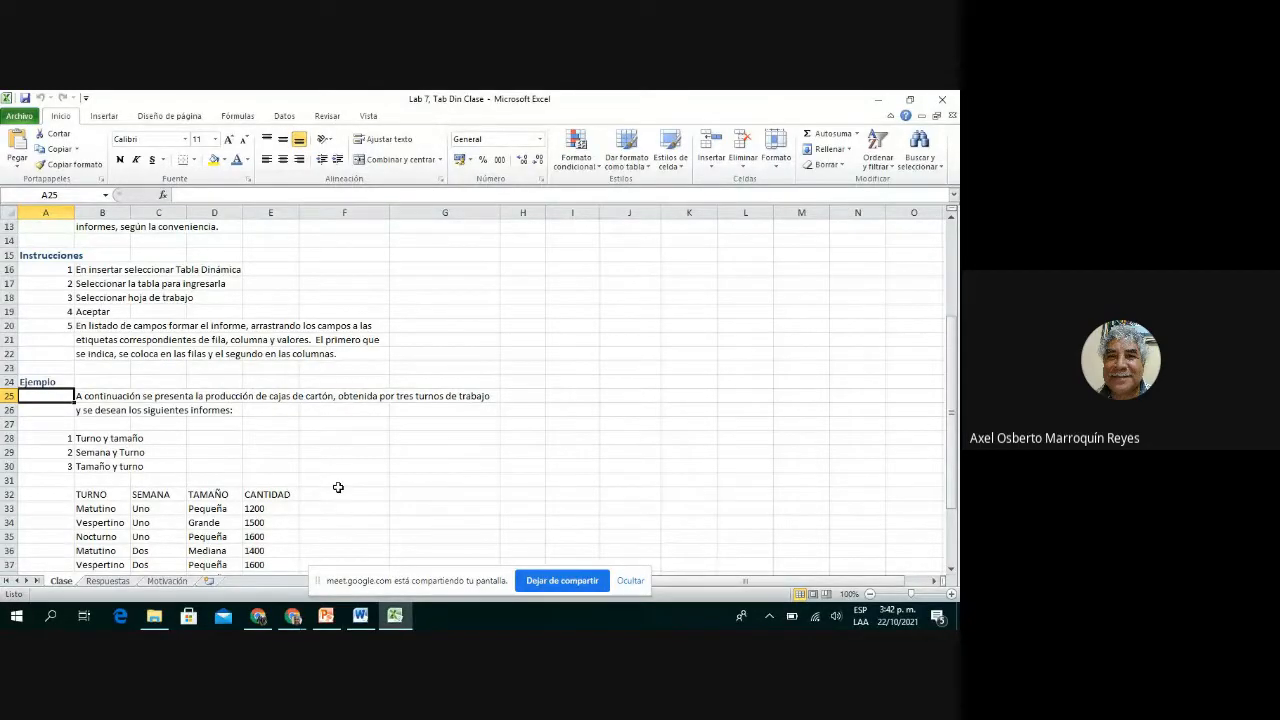
pyautogui.press('Down')
pyautogui.press('Down')
pyautogui.press('Down')
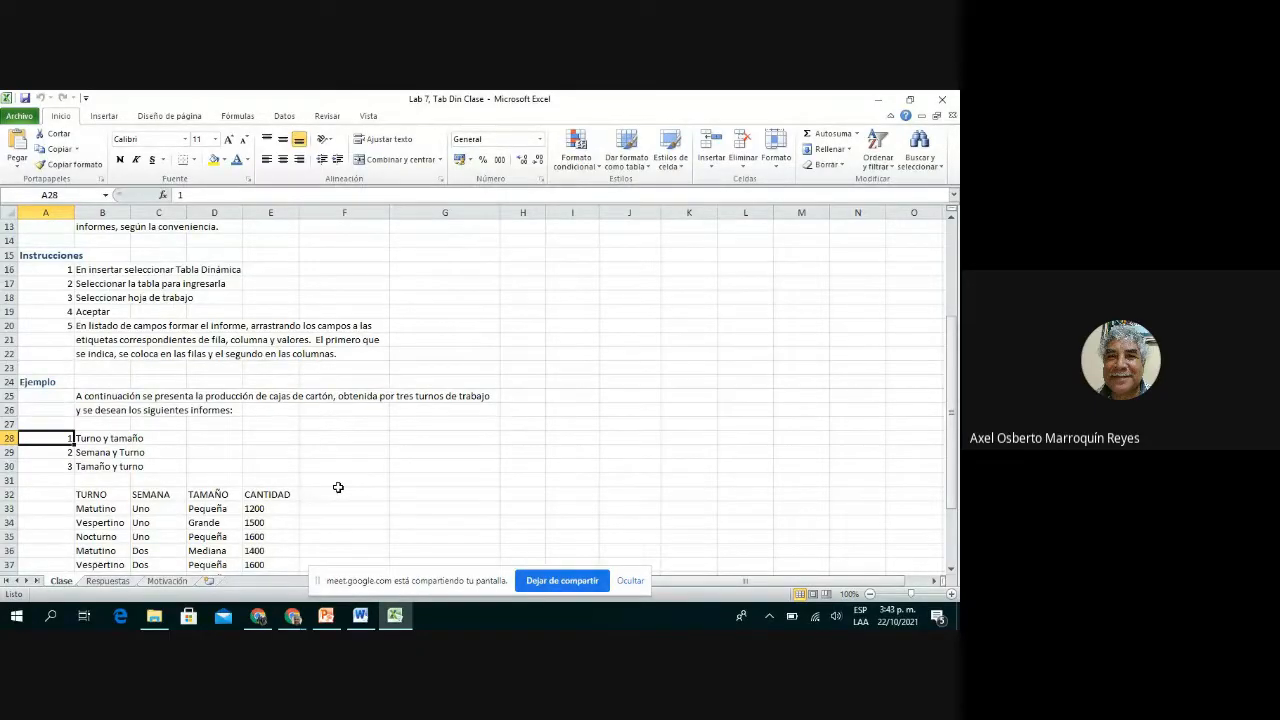
pyautogui.press('Down')
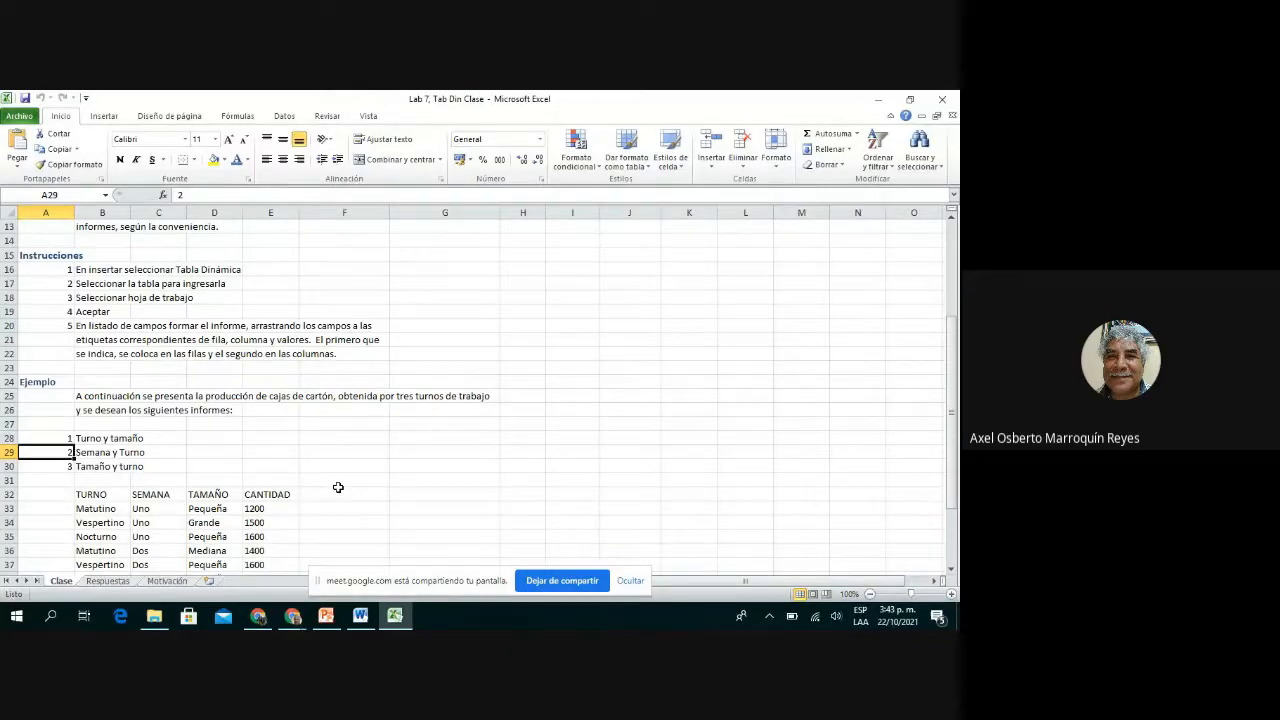
pyautogui.press('Down')
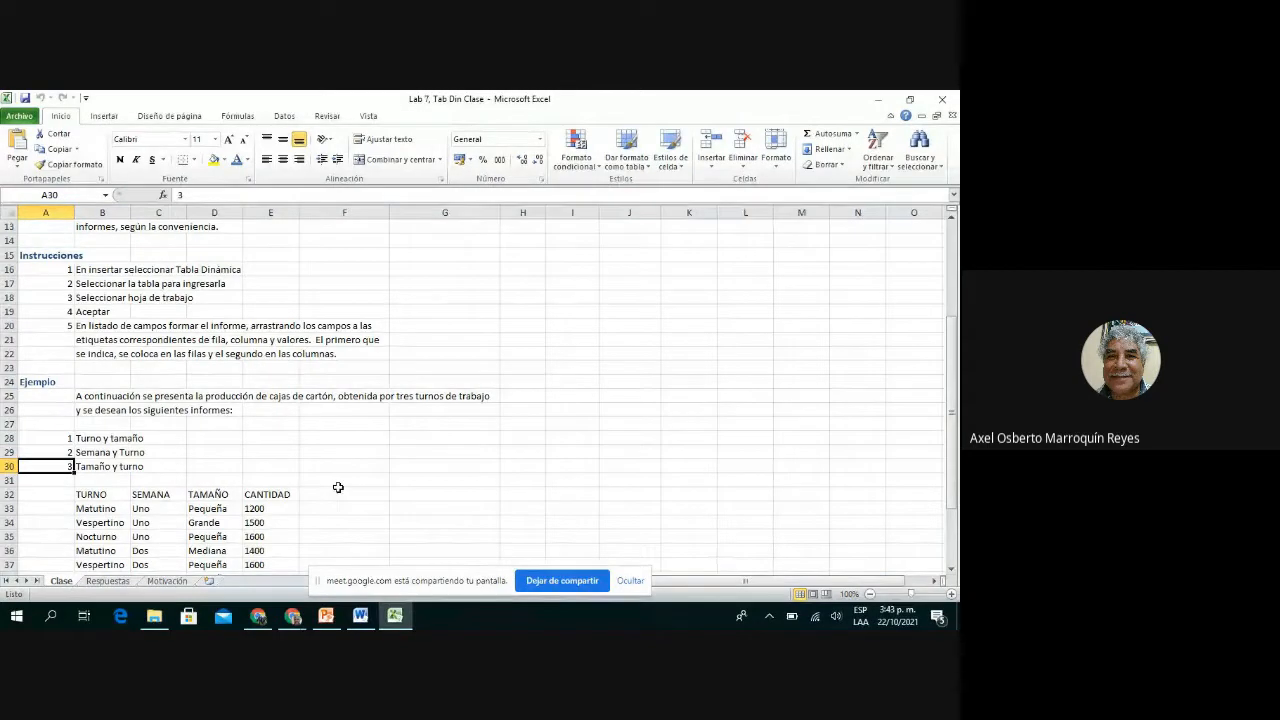
# - Make the data table's headers TURNO, SEMANA, TAMAÑO and CANTIDAD in row 32 bold
pyautogui.scroll(-4, 338, 495)
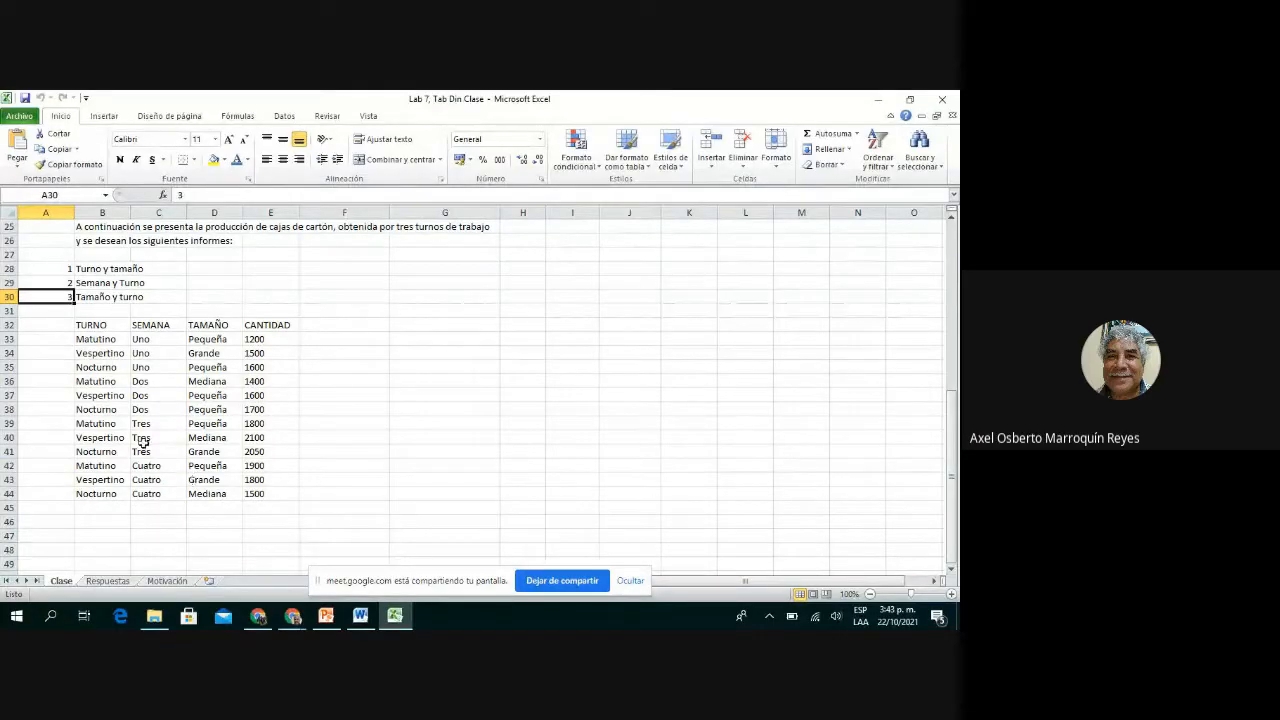
pyautogui.moveTo(86, 325); pyautogui.dragTo(262, 322)
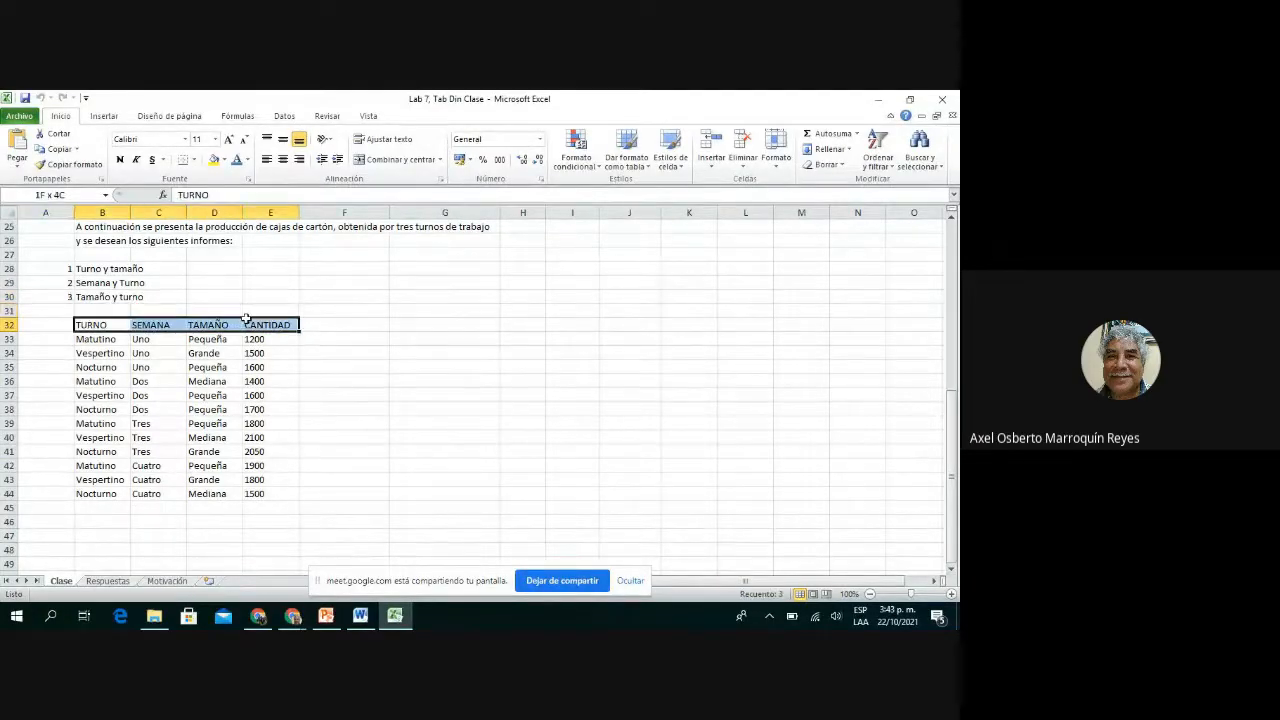
pyautogui.click(119, 159)
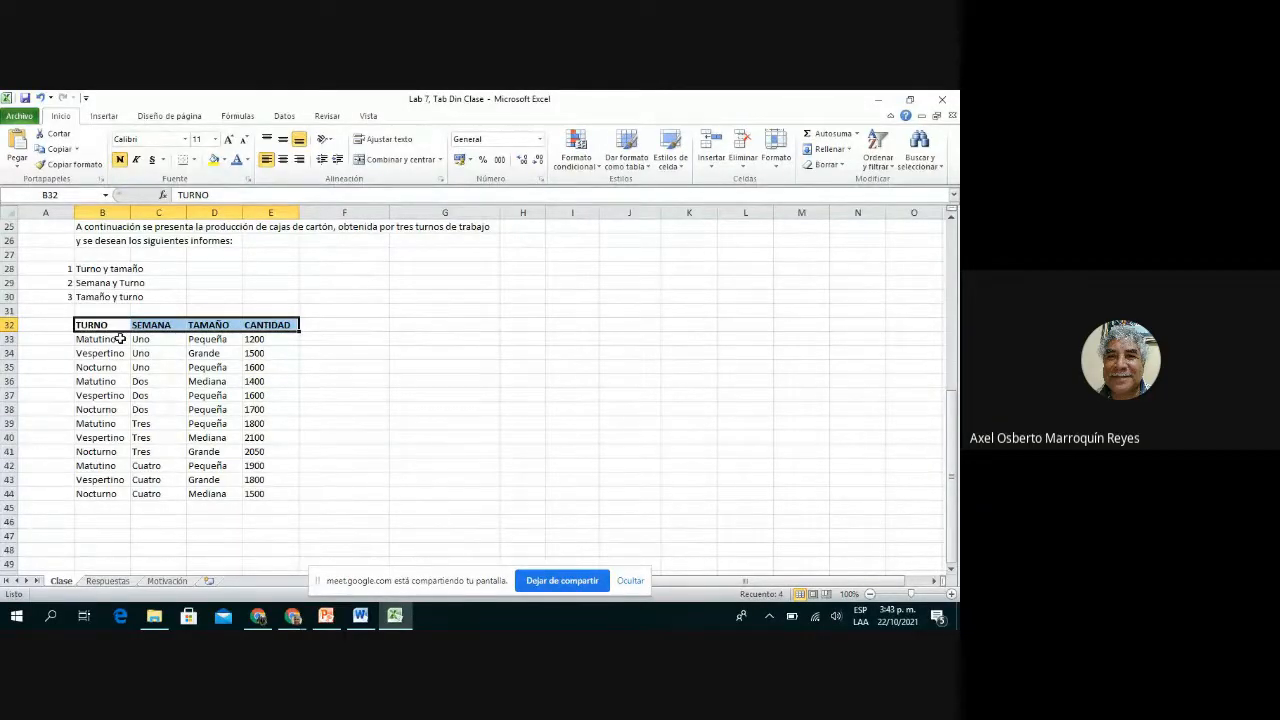
# - Examine the entries under the TURNO, SEMANA, TAMAÑO and CANTIDAD columns of the production table
pyautogui.click(107, 340)
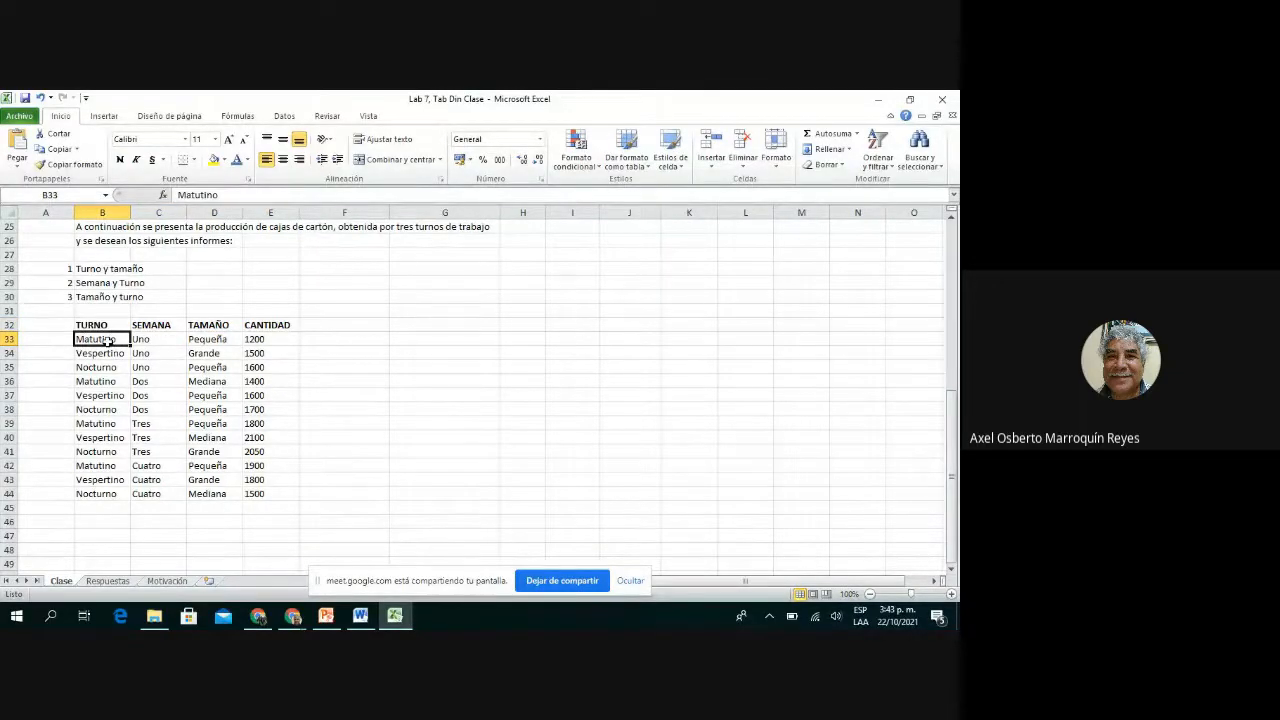
pyautogui.press('Down')
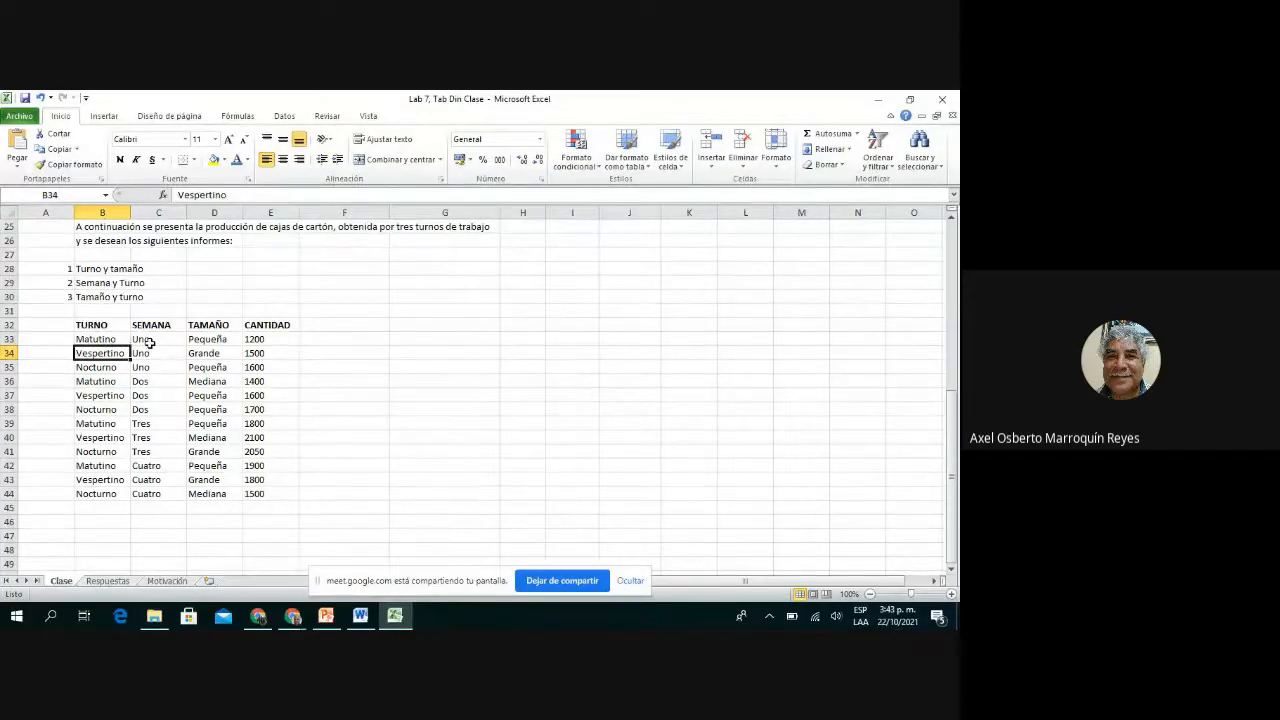
pyautogui.press('Down')
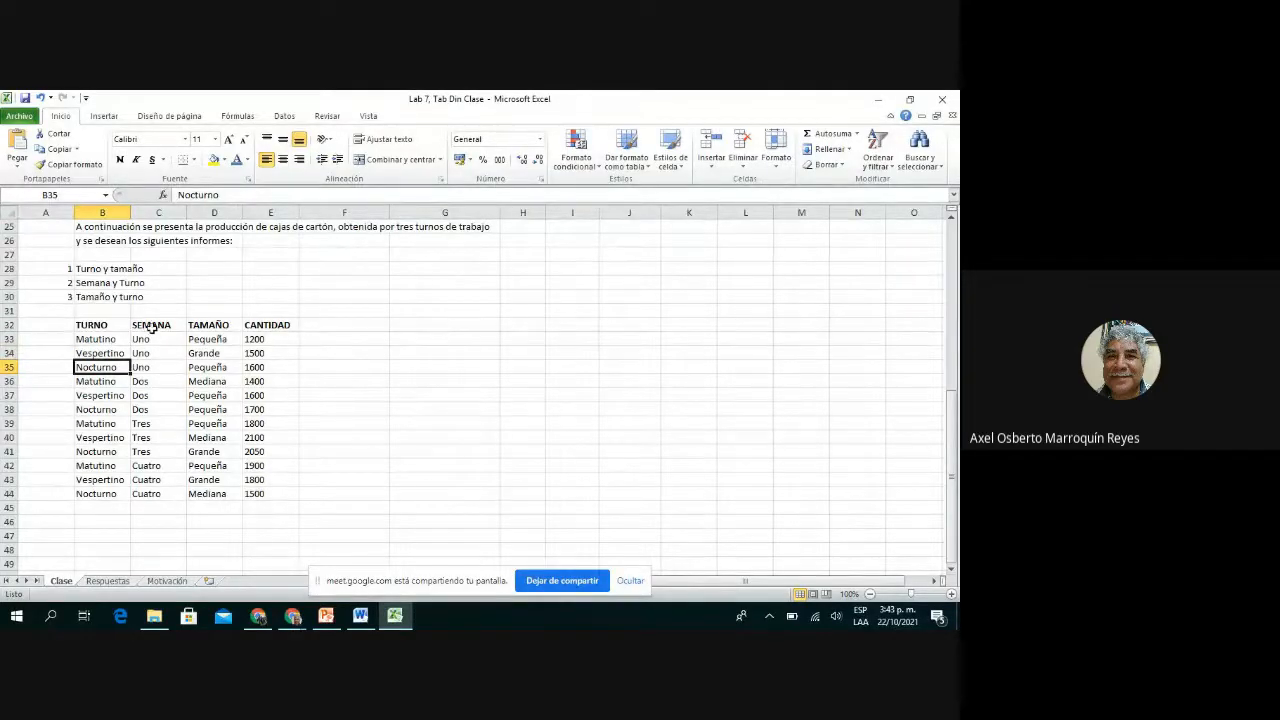
pyautogui.click(151, 327)
pyautogui.press('Down')
pyautogui.press('Down')
pyautogui.press('Down')
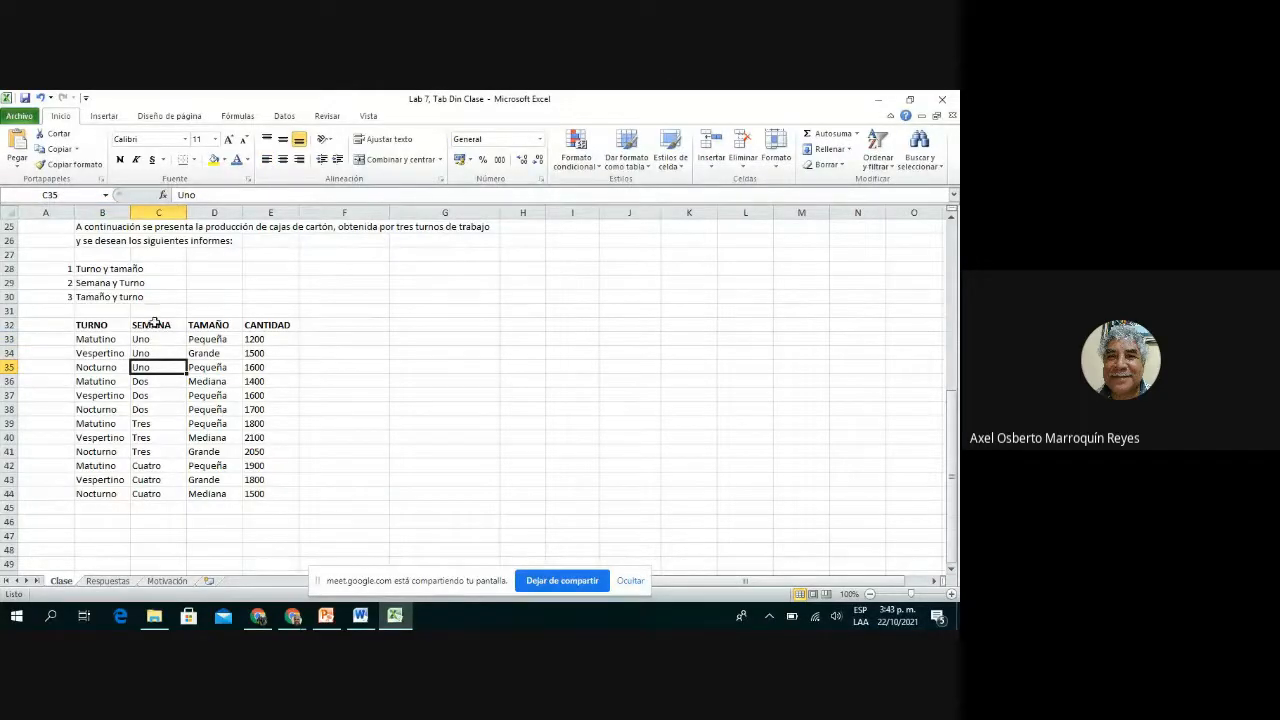
pyautogui.click(210, 327)
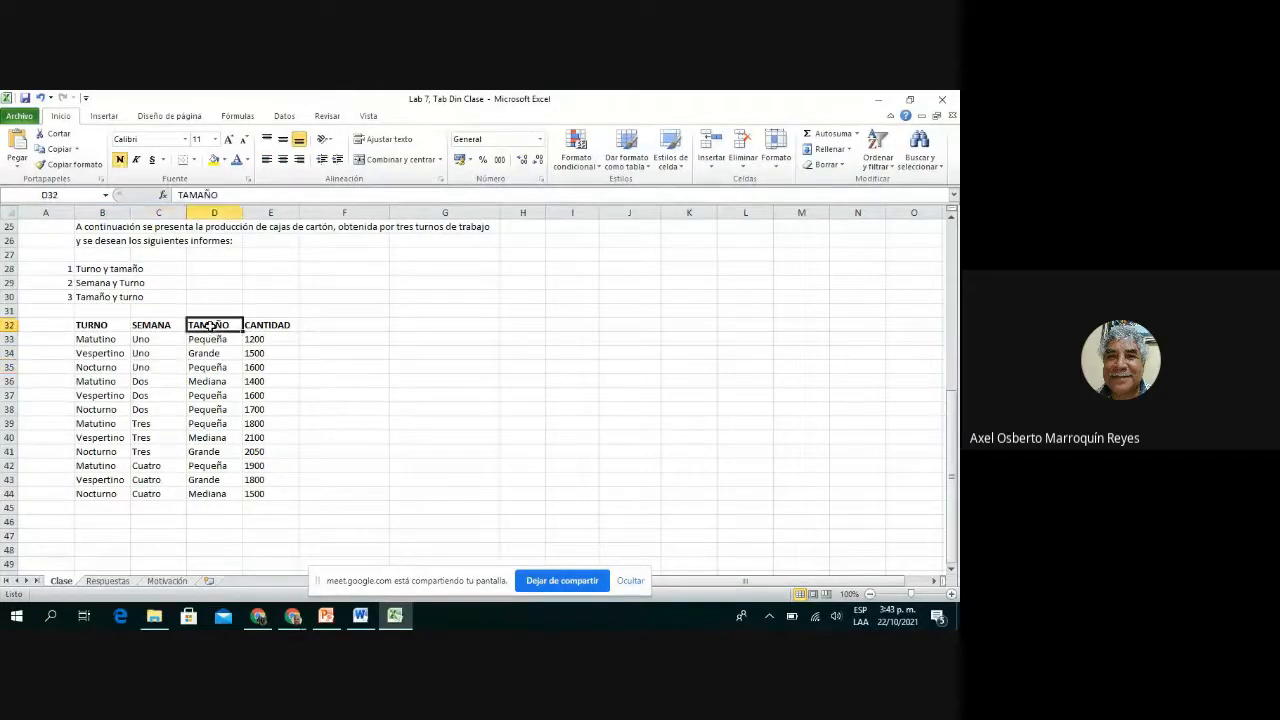
pyautogui.press('Down')
pyautogui.press('Down')
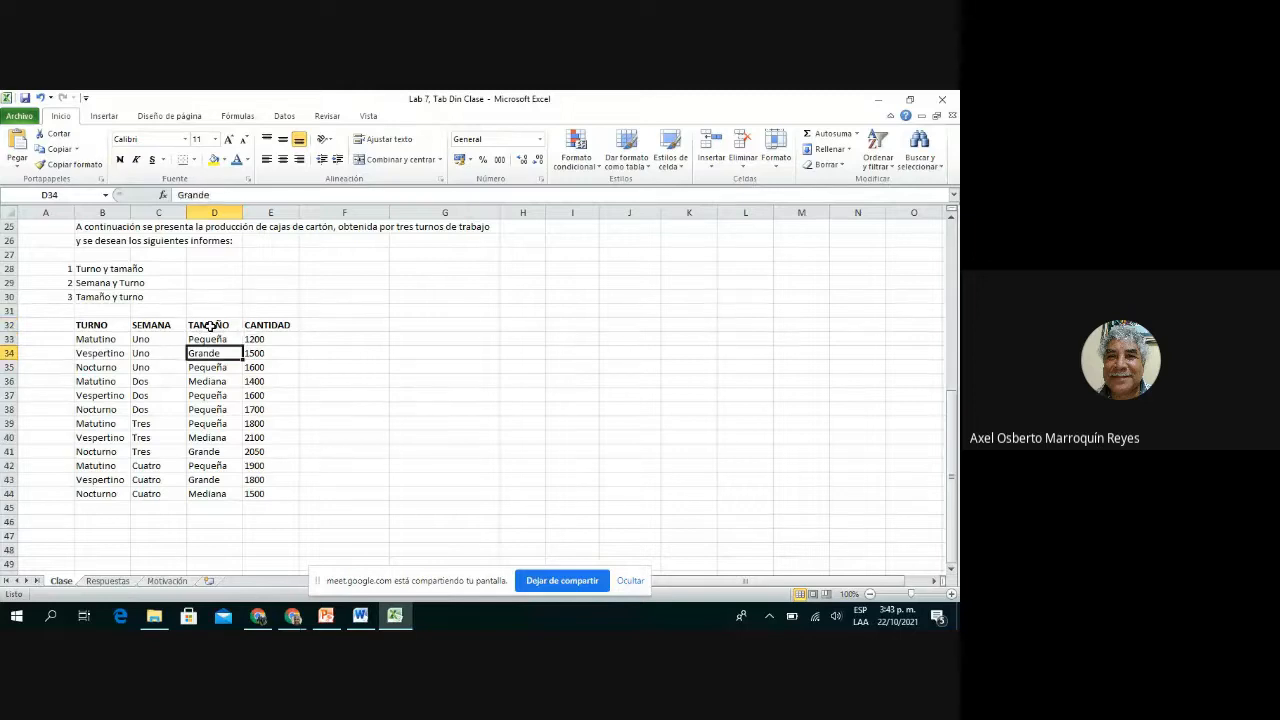
pyautogui.press('Down')
pyautogui.press('Down')
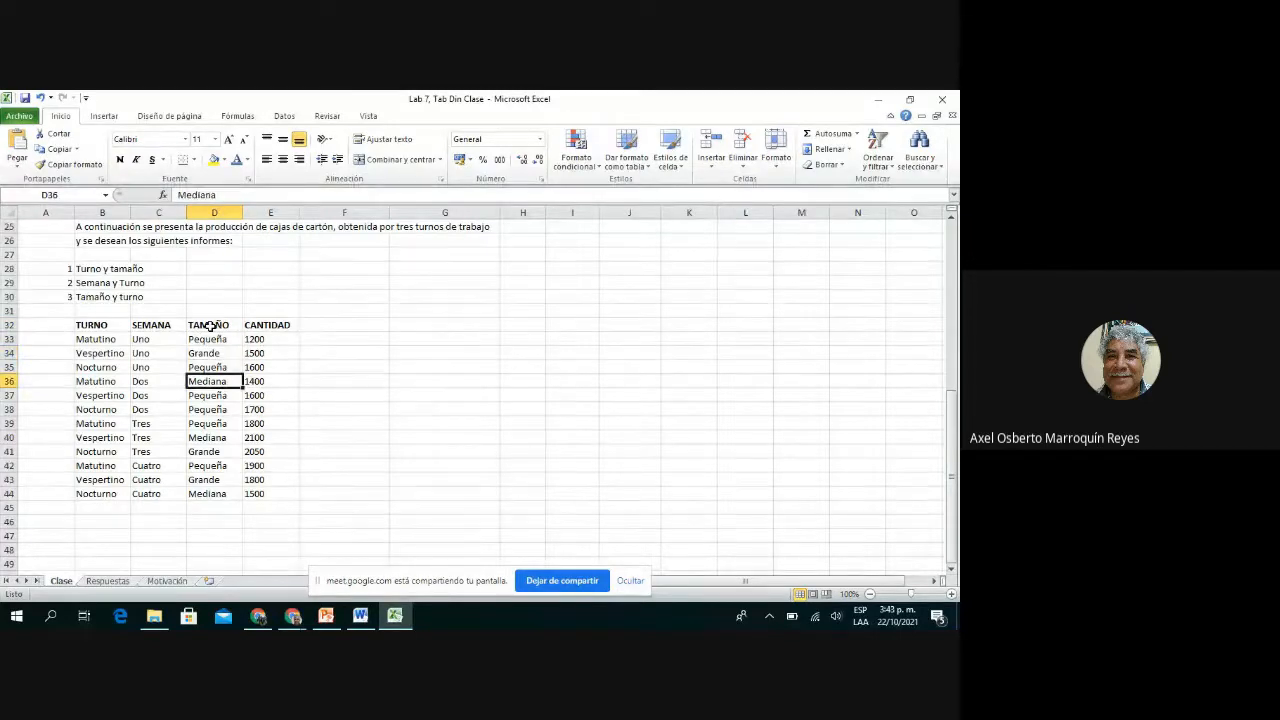
pyautogui.click(260, 349)
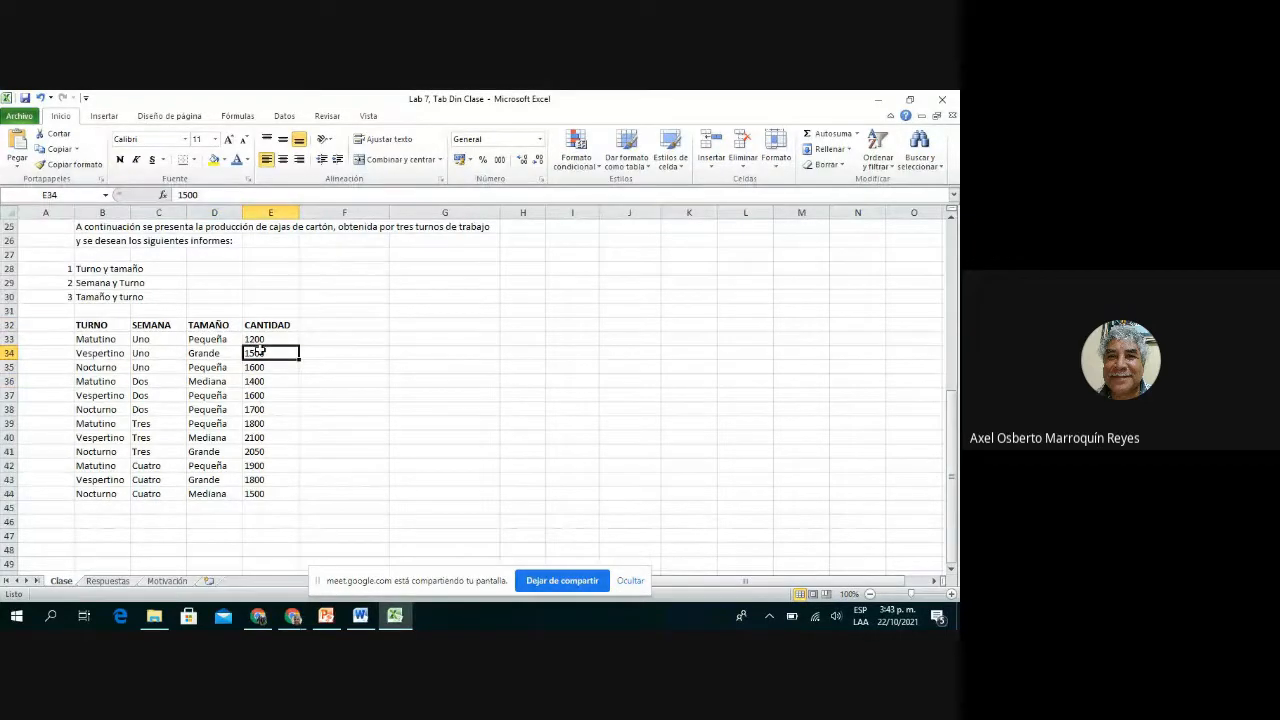
# - Insert a pivot table from the production data B32:E44, placed on the existing Clase sheet at cell F36
pyautogui.click(317, 382)
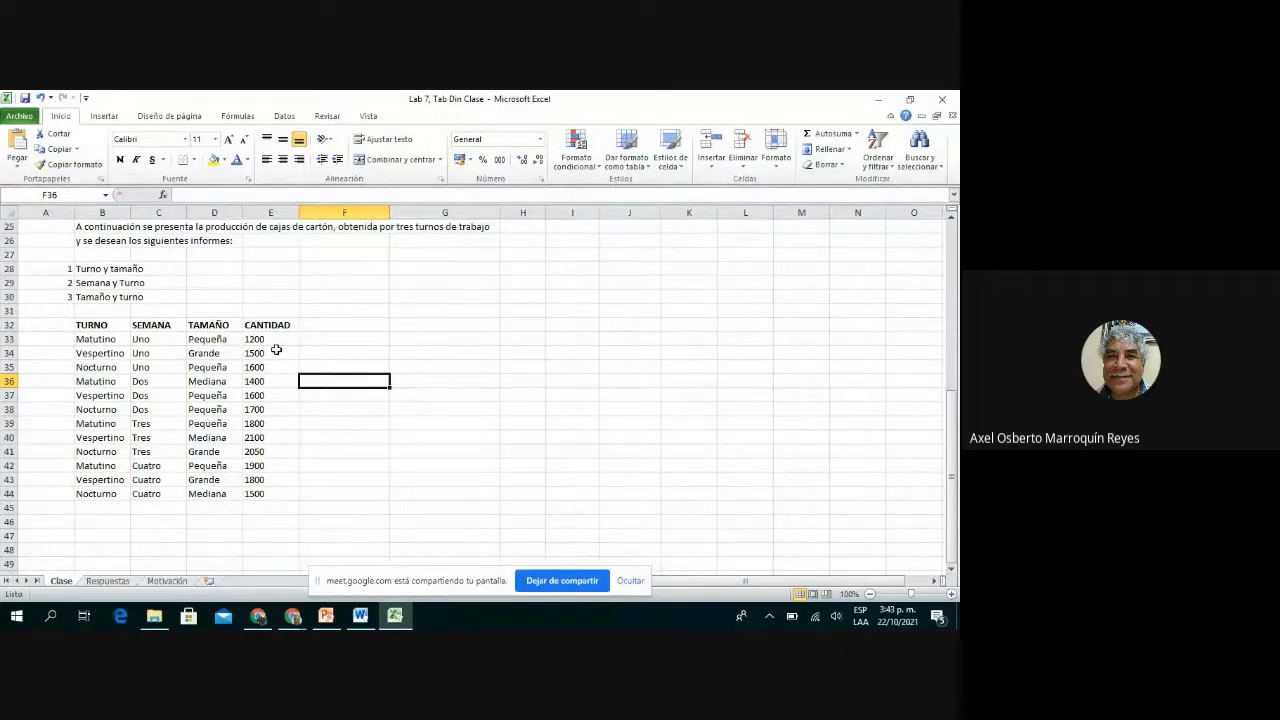
pyautogui.click(102, 118)
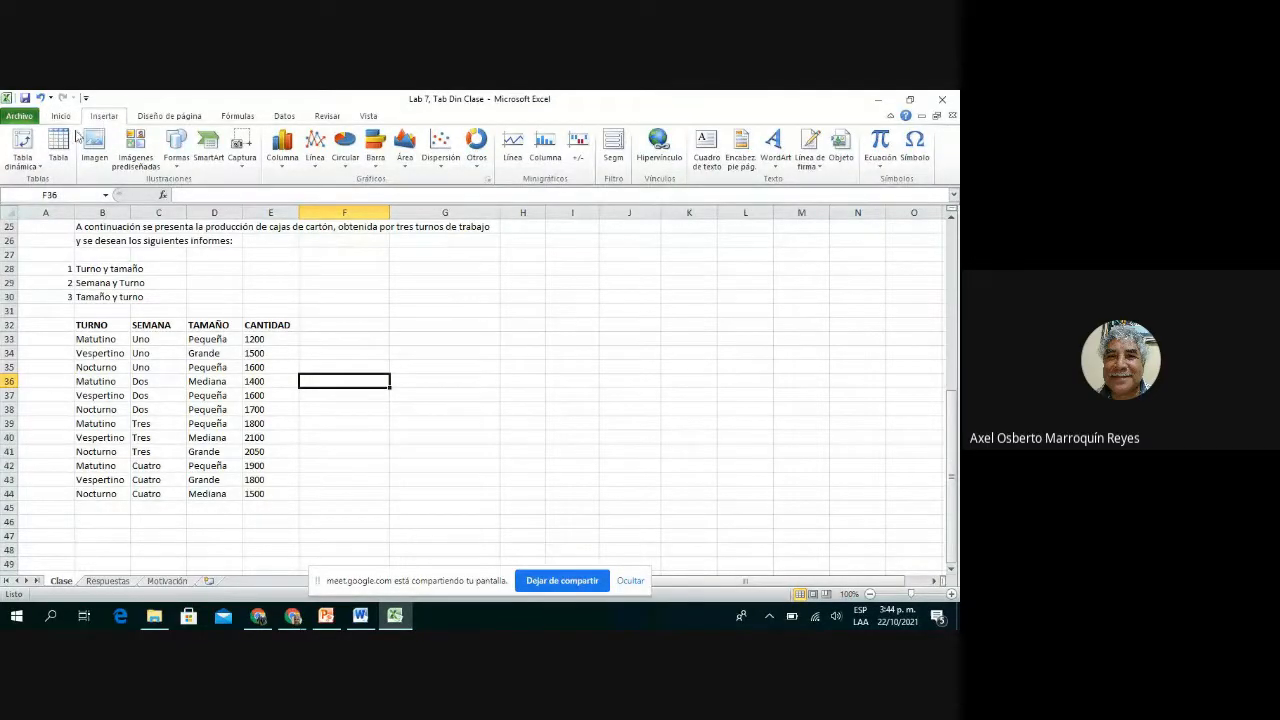
pyautogui.click(25, 147)
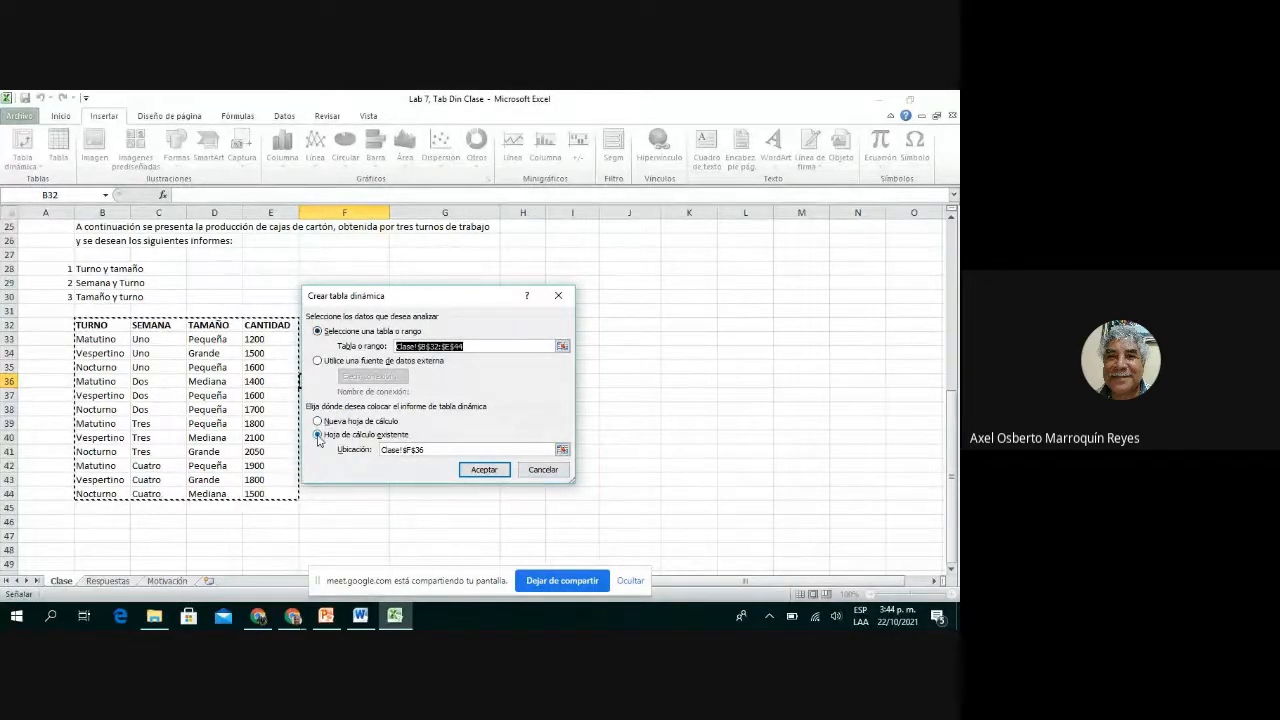
pyautogui.click(481, 471)
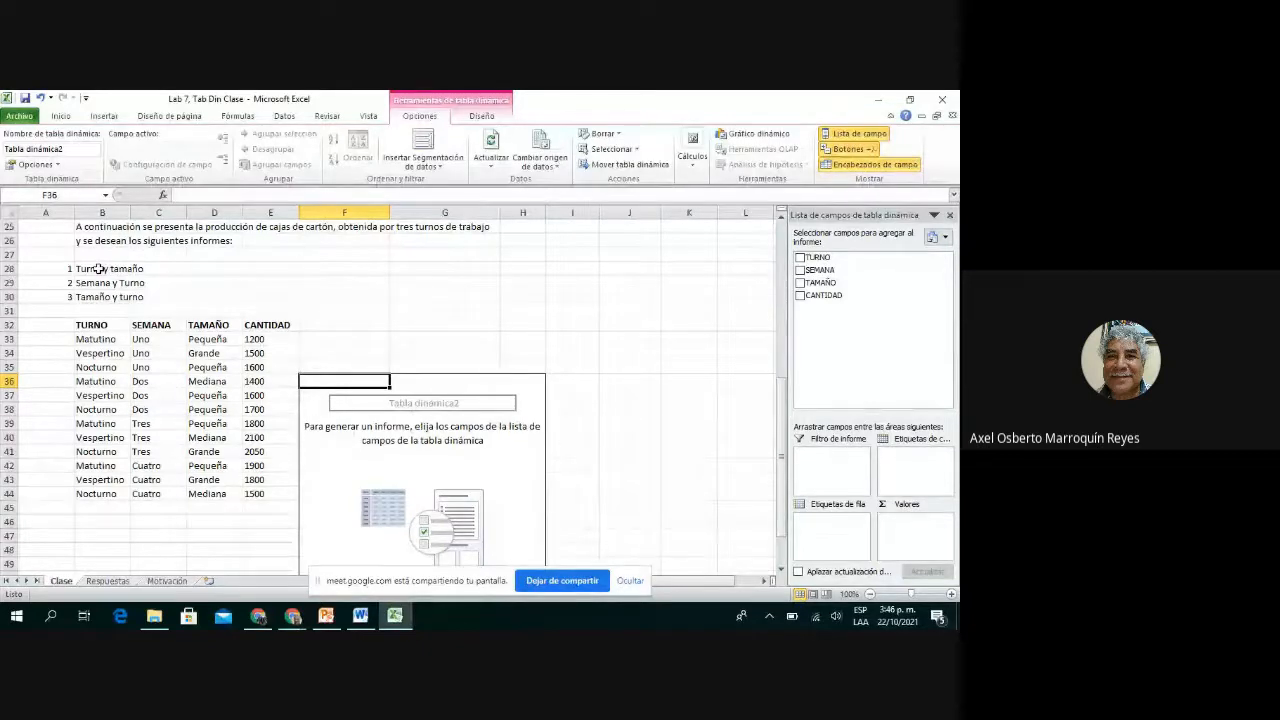
# - Lay out the pivot table with TURNO as row labels, TAMAÑO as column labels and the sum of CANTIDAD as values
pyautogui.click(800, 258)
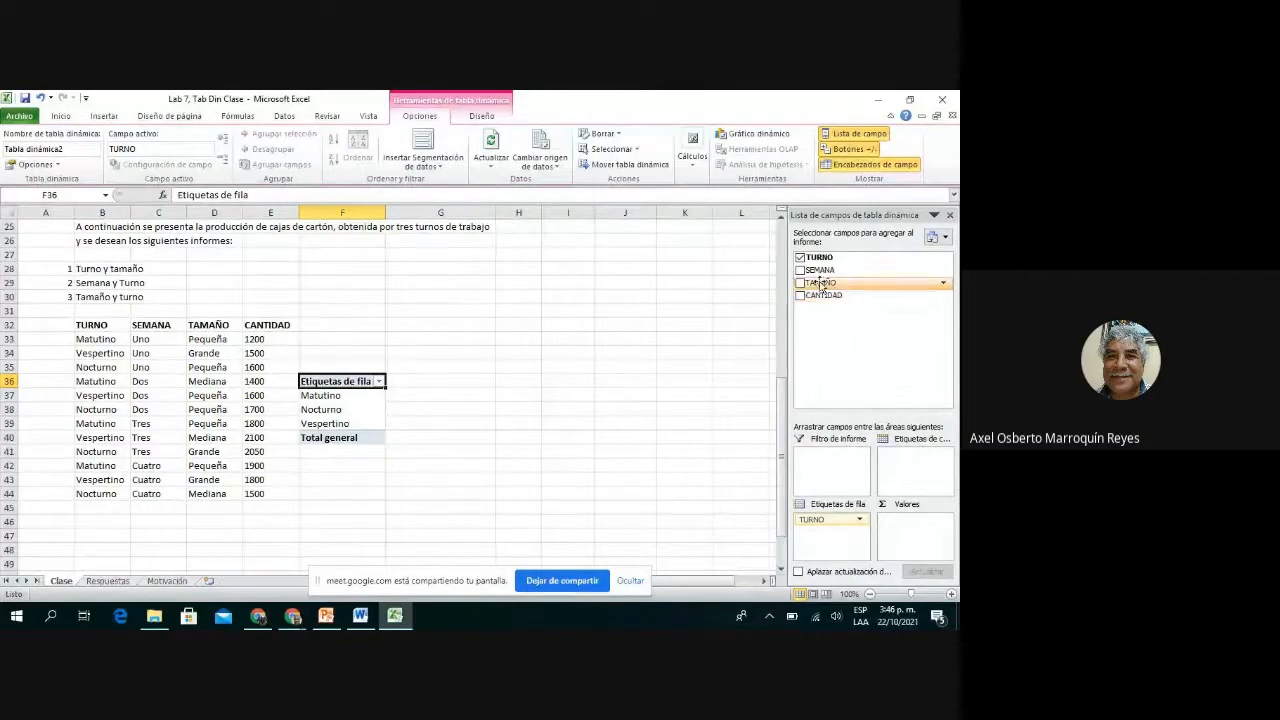
pyautogui.moveTo(820, 285); pyautogui.dragTo(906, 466)
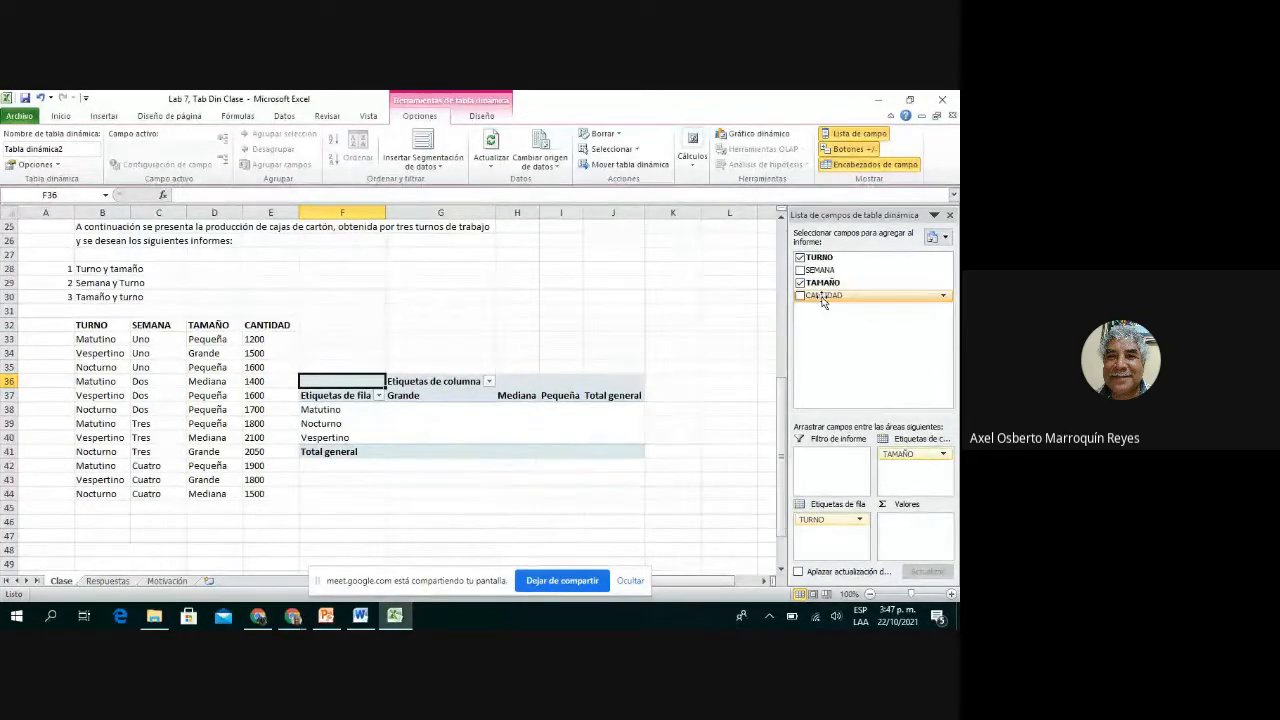
pyautogui.moveTo(824, 302); pyautogui.dragTo(908, 538)
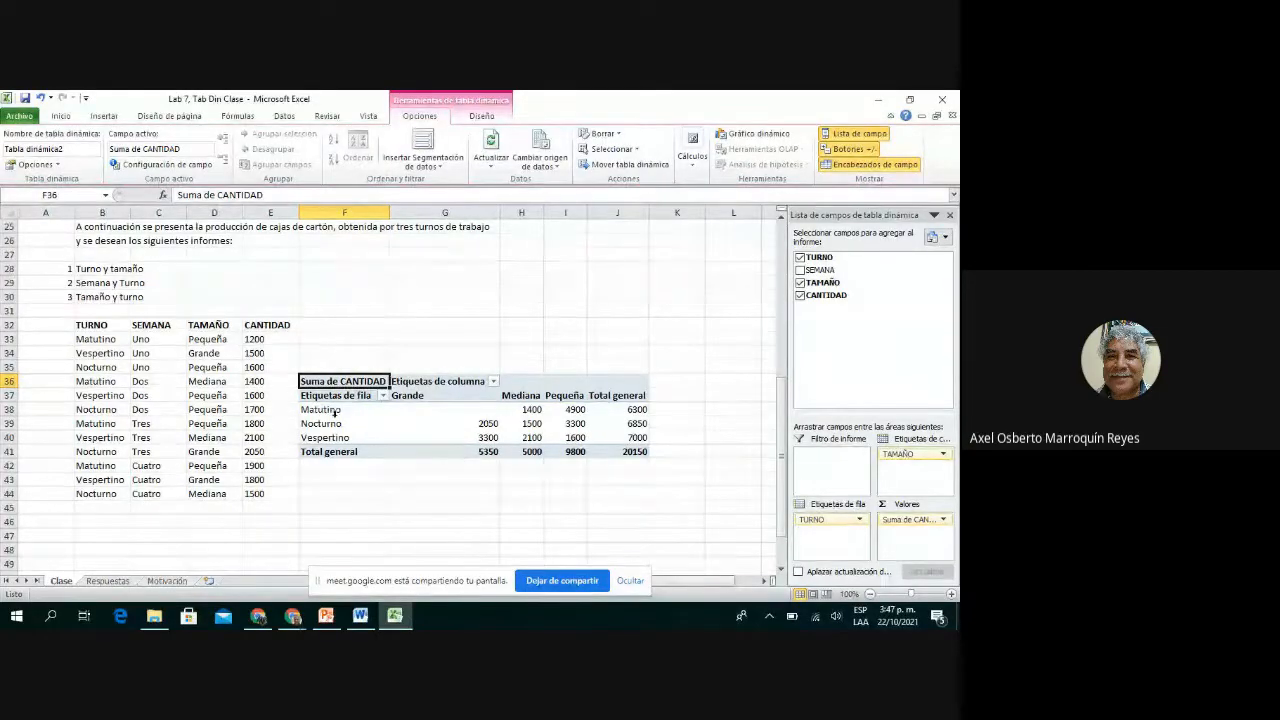
# - Copy the pivot report F37:J41 to cell B6 of the Respuestas sheet under Turno y tamaño, and narrow column C there
pyautogui.moveTo(318, 396); pyautogui.dragTo(603, 452)
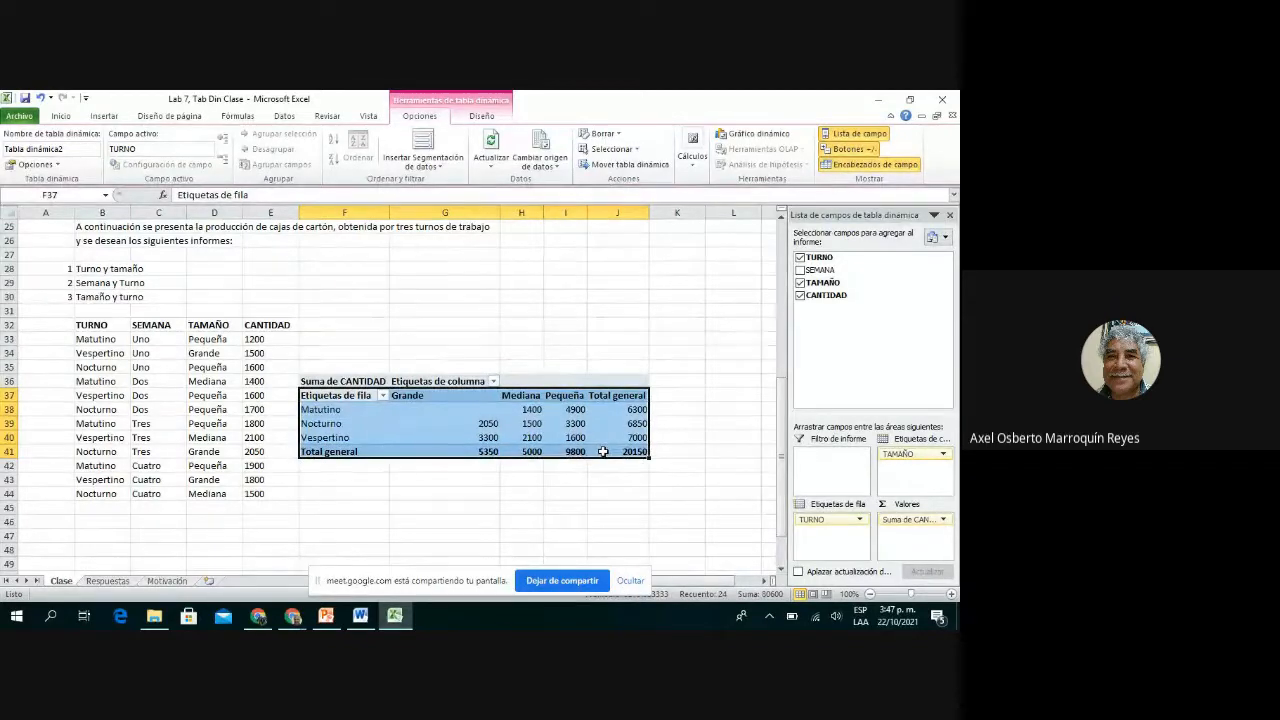
pyautogui.hotkey('ctrl', 'c')
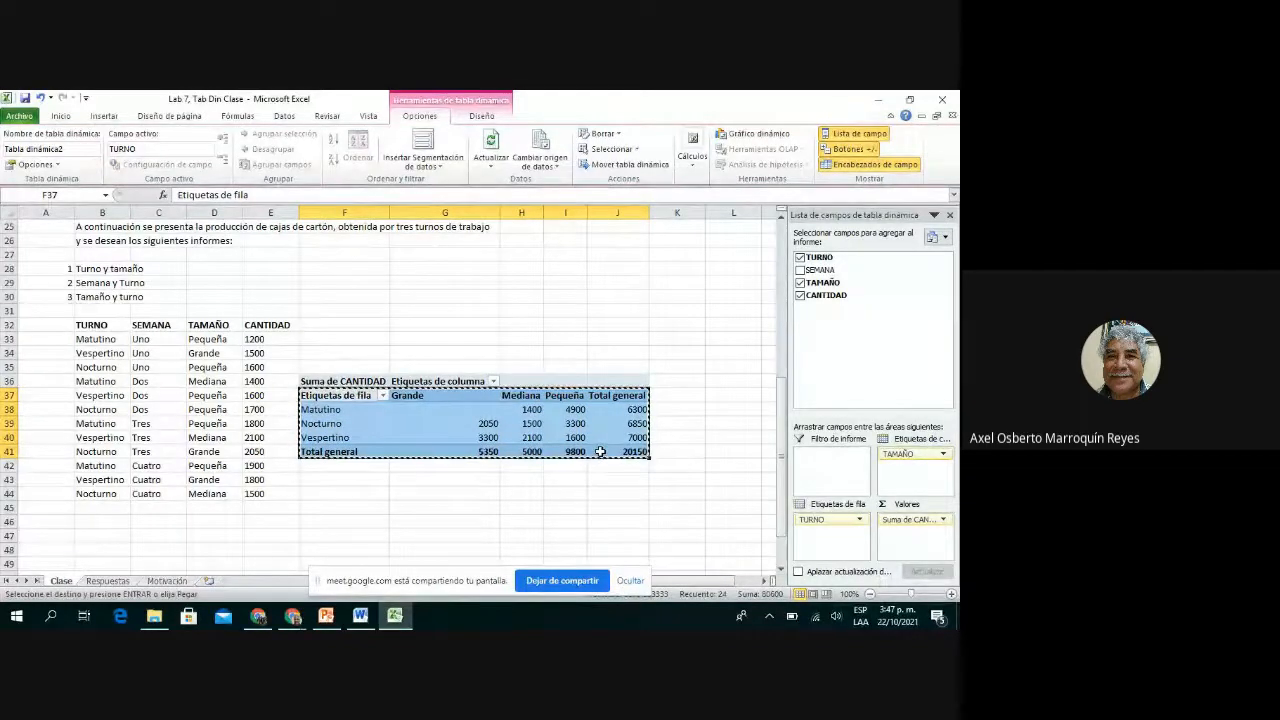
pyautogui.click(107, 581)
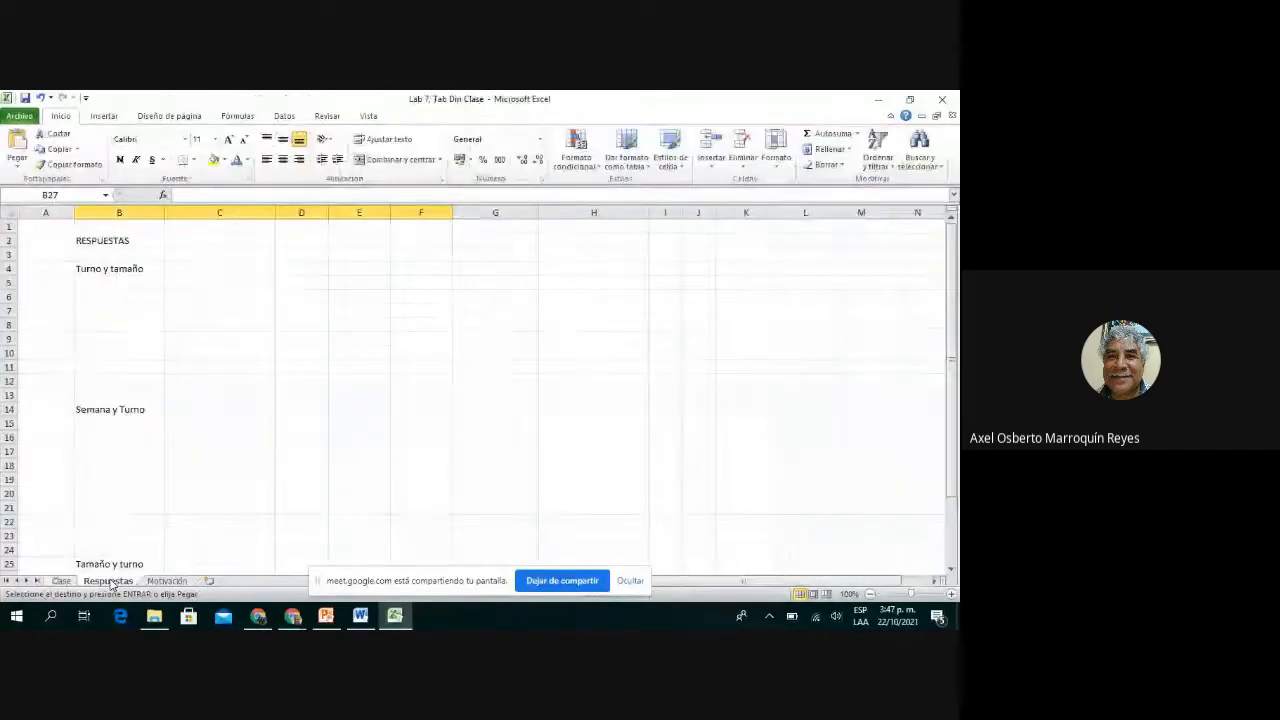
pyautogui.click(110, 296)
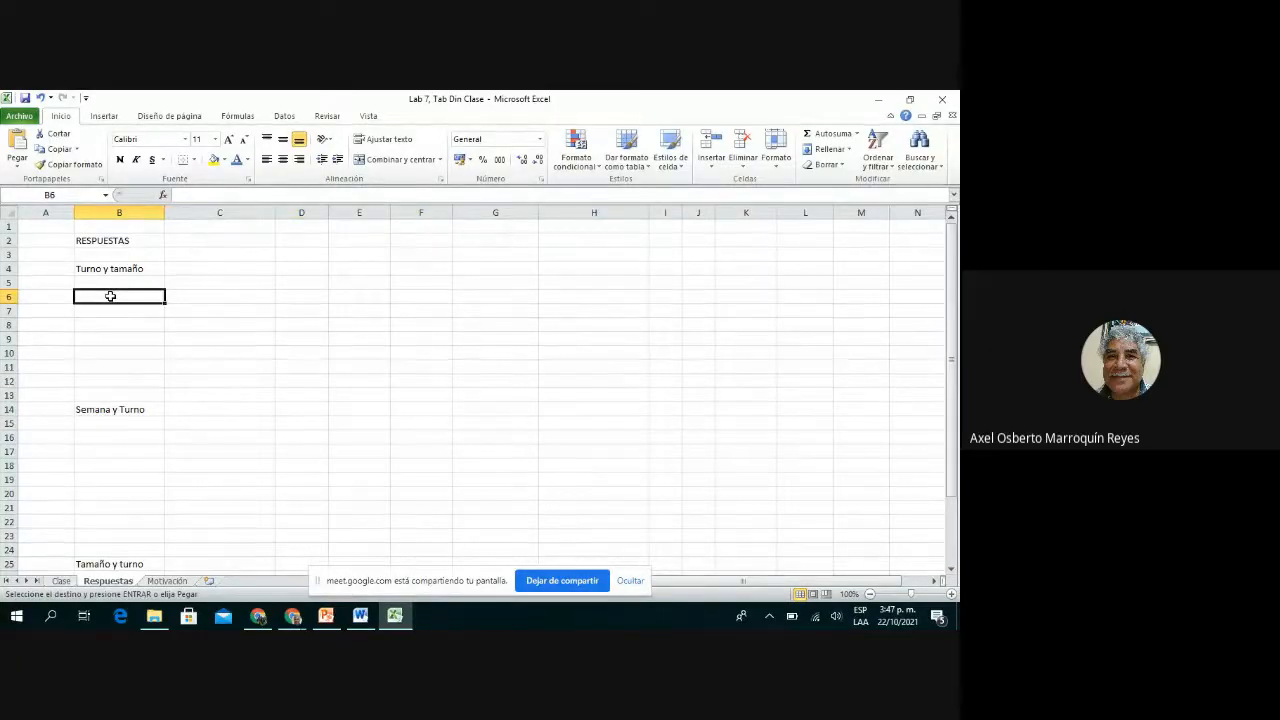
pyautogui.press('Return')
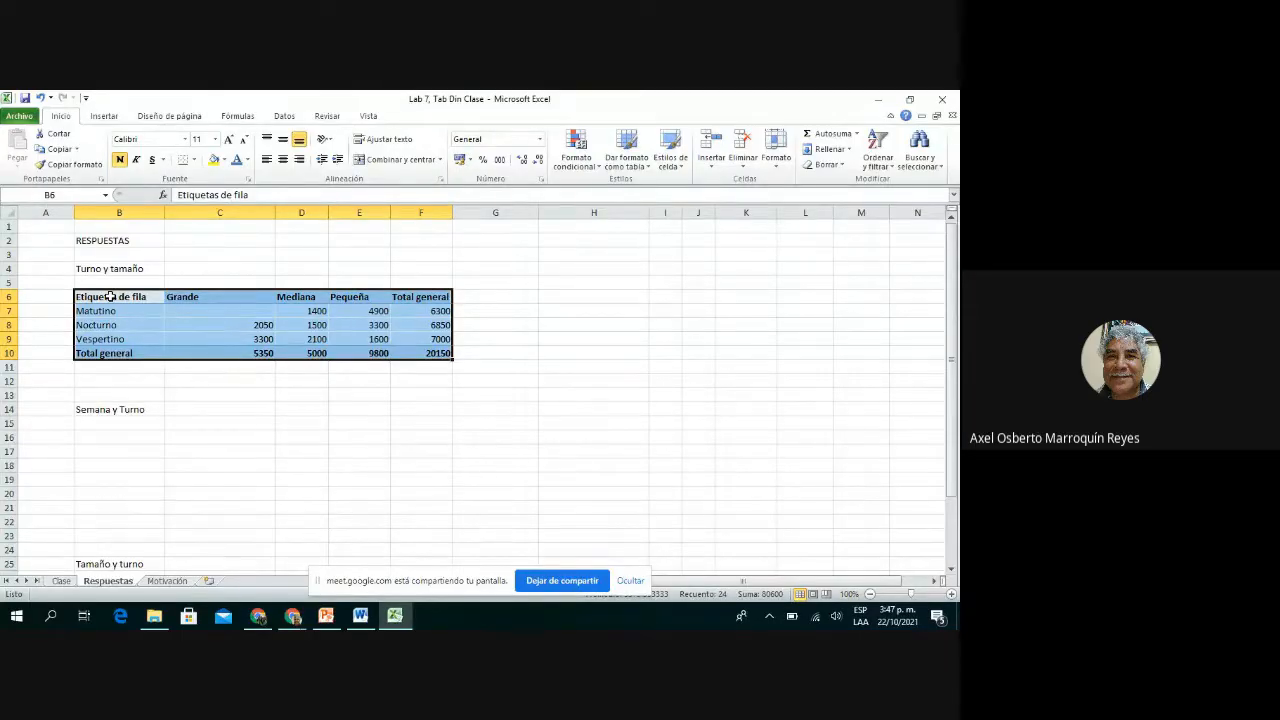
pyautogui.moveTo(275, 212); pyautogui.dragTo(214, 236)
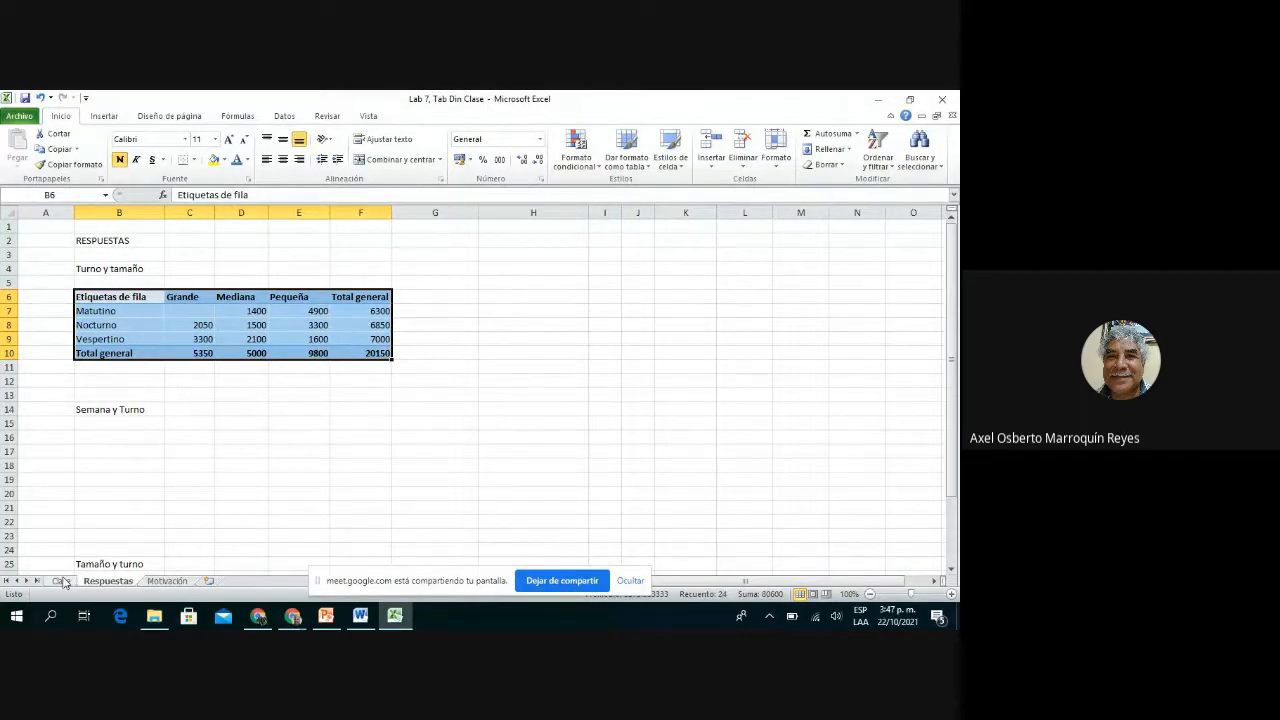
# - Rearrange the Clase sheet's pivot table with SEMANA as row labels and TURNO as column labels, removing TAMAÑO
pyautogui.click(61, 581)
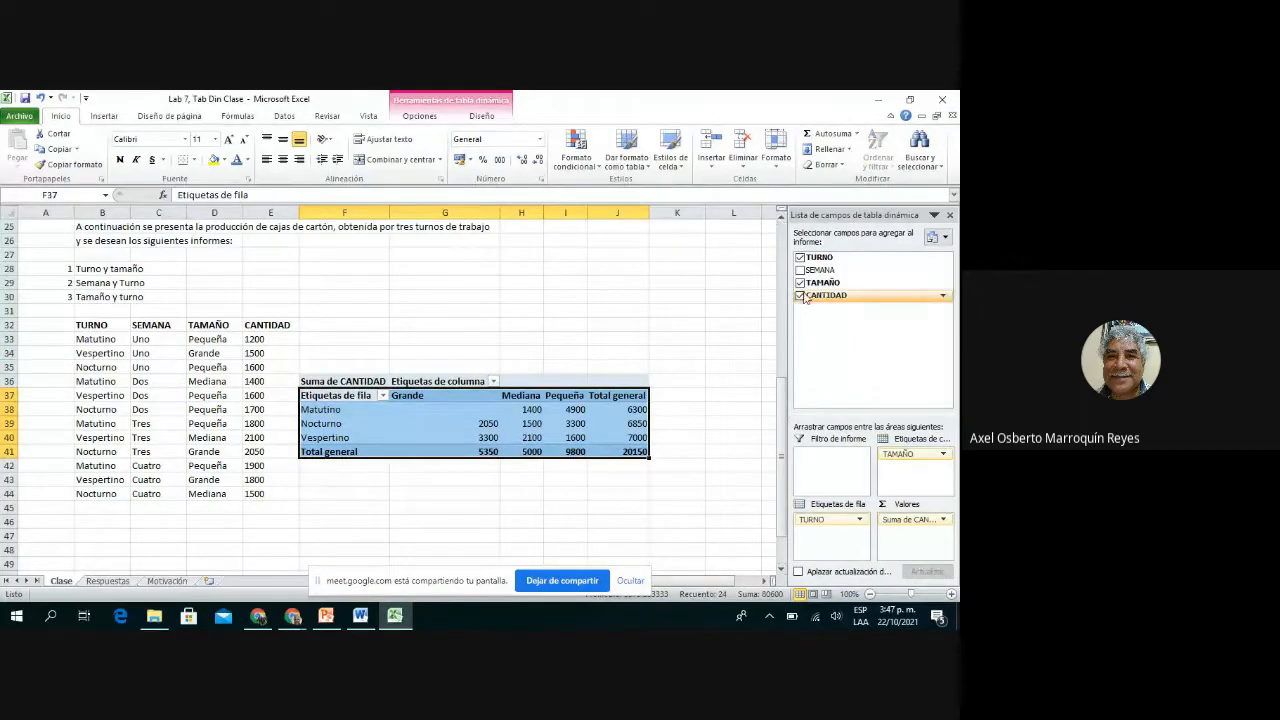
pyautogui.click(800, 283)
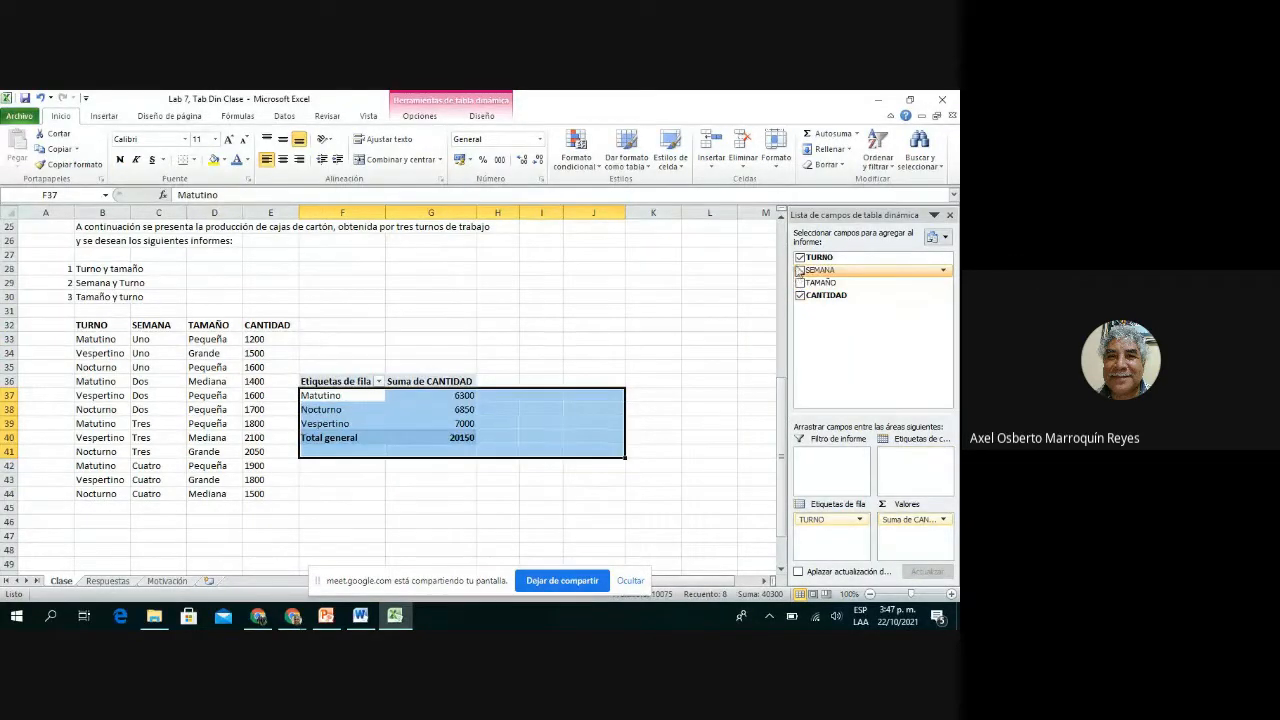
pyautogui.click(800, 257)
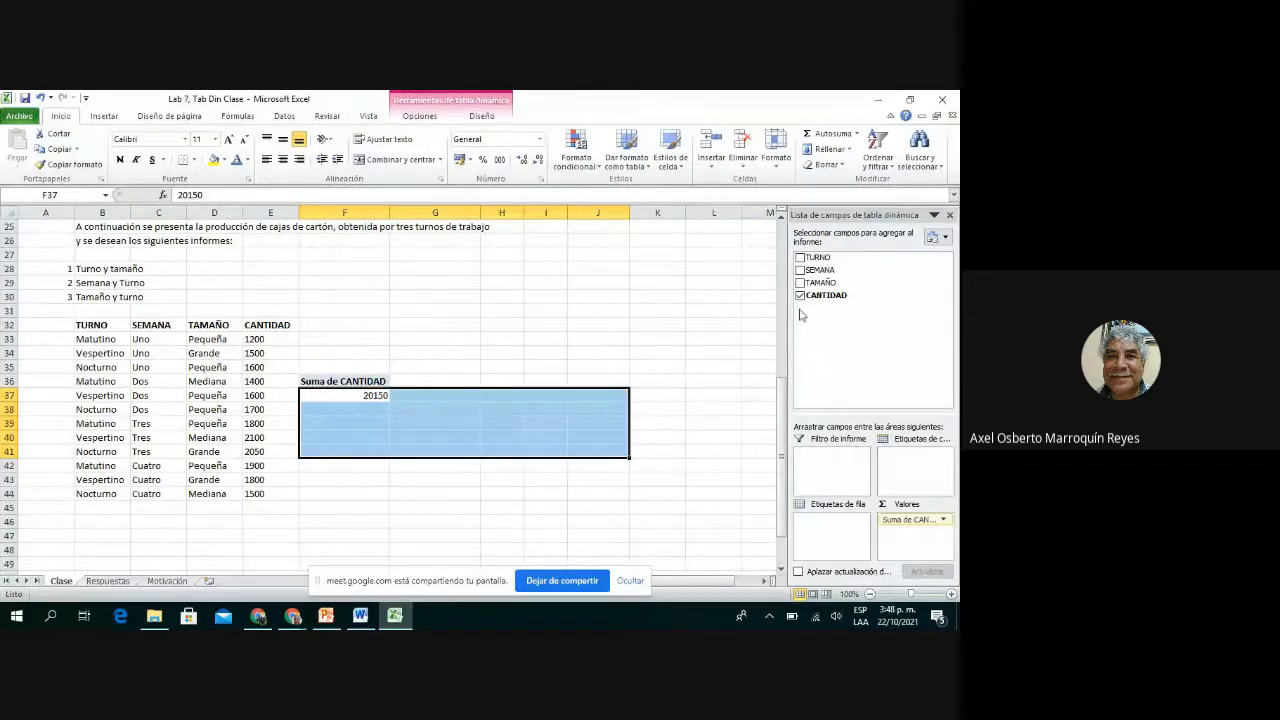
pyautogui.click(800, 270)
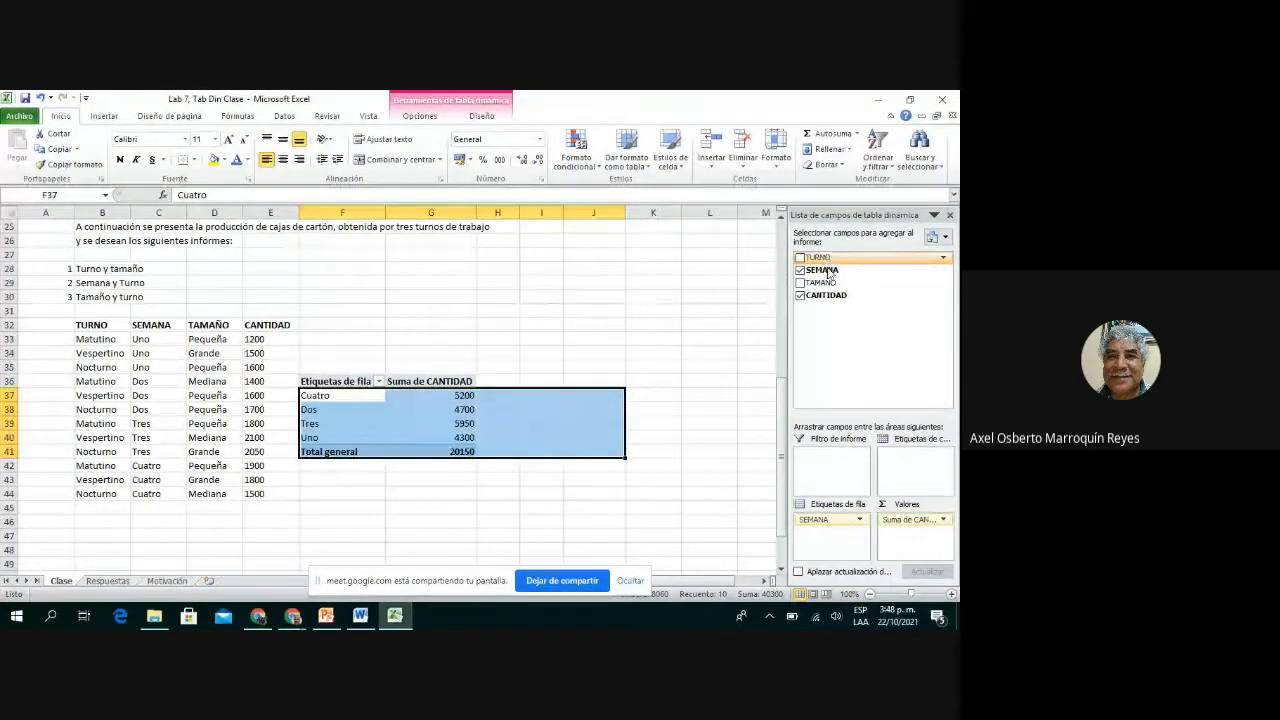
pyautogui.moveTo(822, 258); pyautogui.dragTo(905, 476)
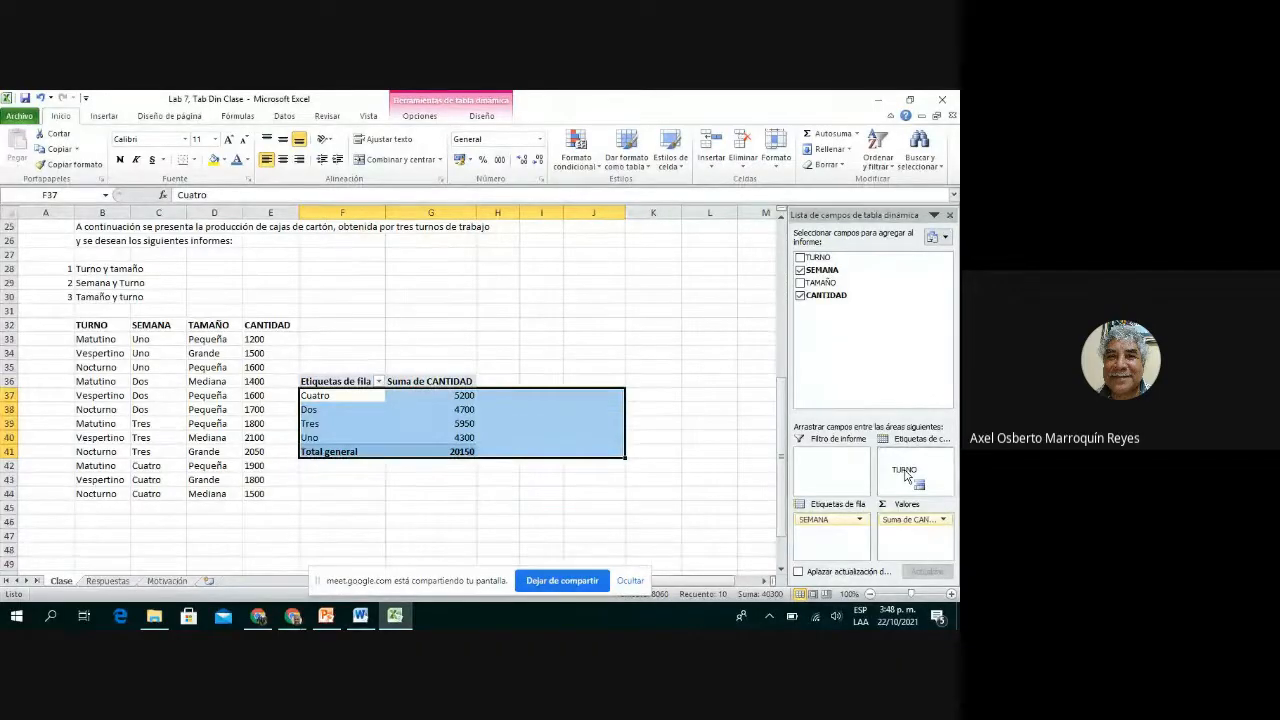
pyautogui.moveTo(905, 476); pyautogui.dragTo(906, 476)
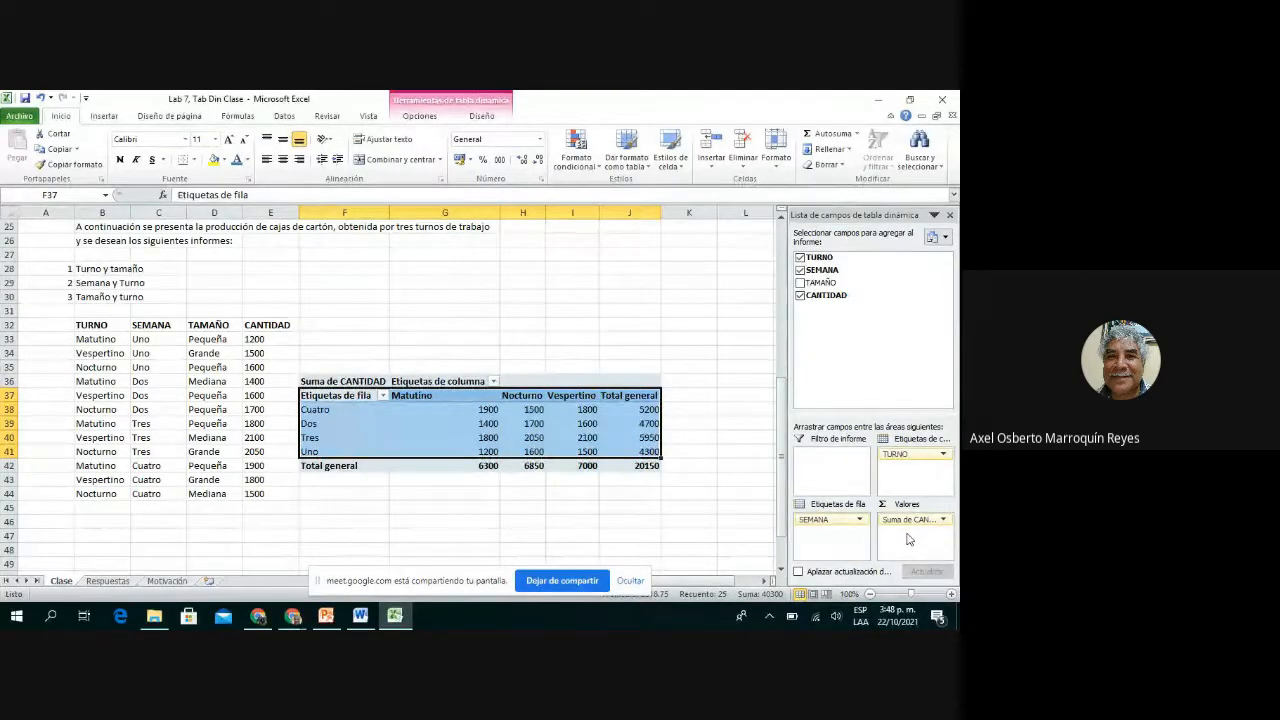
# - Copy the week-by-shift pivot report F37:J42 to cell B16 of the Respuestas sheet, under Semana y Turno
pyautogui.click(313, 399)
pyautogui.moveTo(313, 399); pyautogui.dragTo(610, 466)
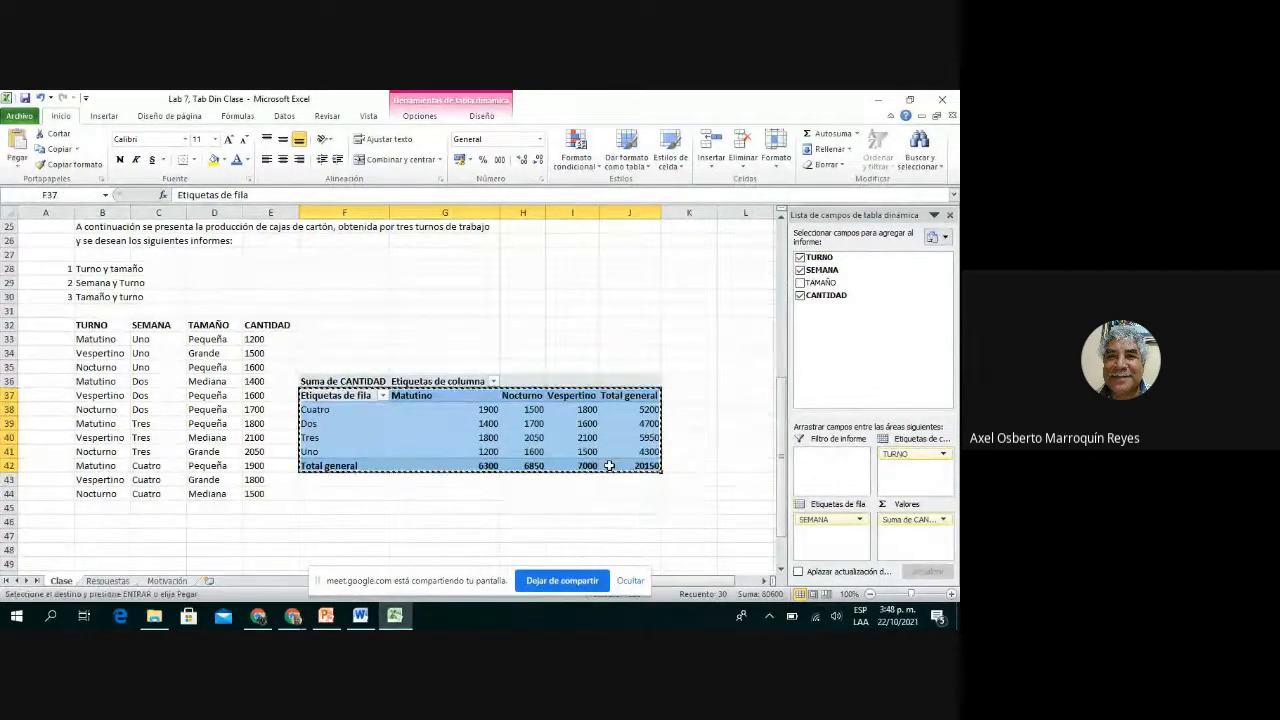
pyautogui.hotkey('ctrl', 'c')
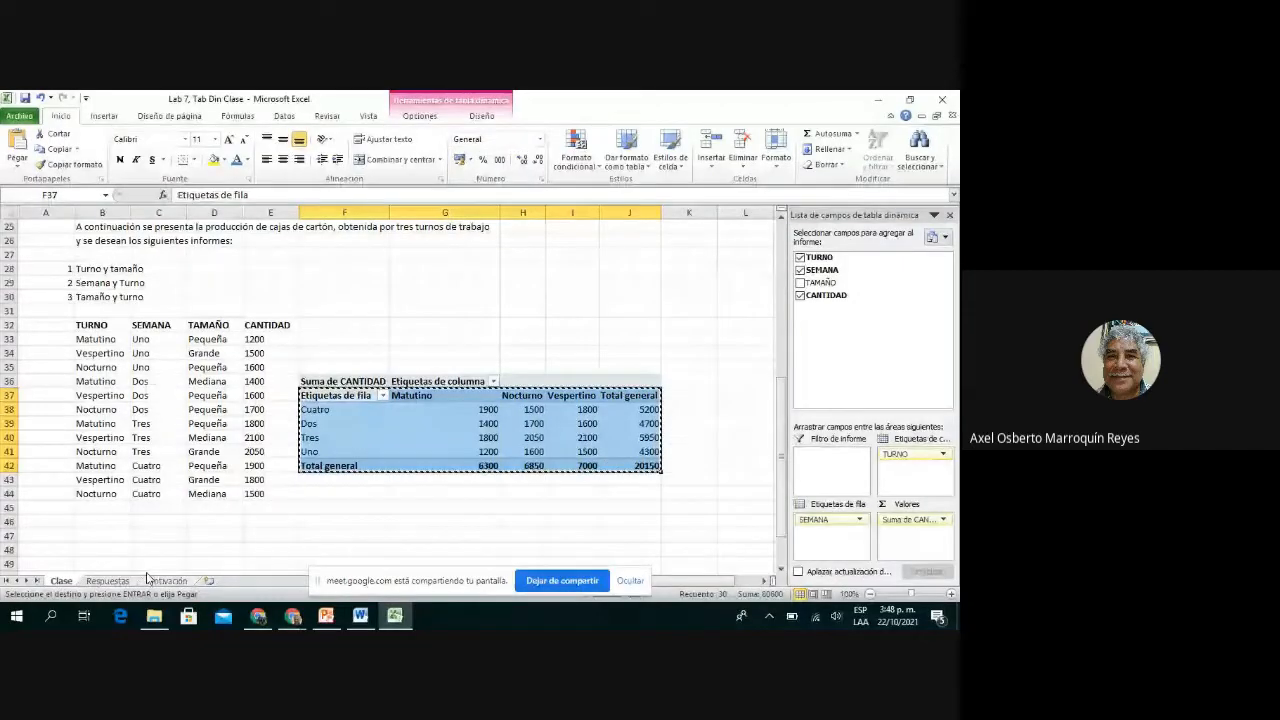
pyautogui.click(107, 580)
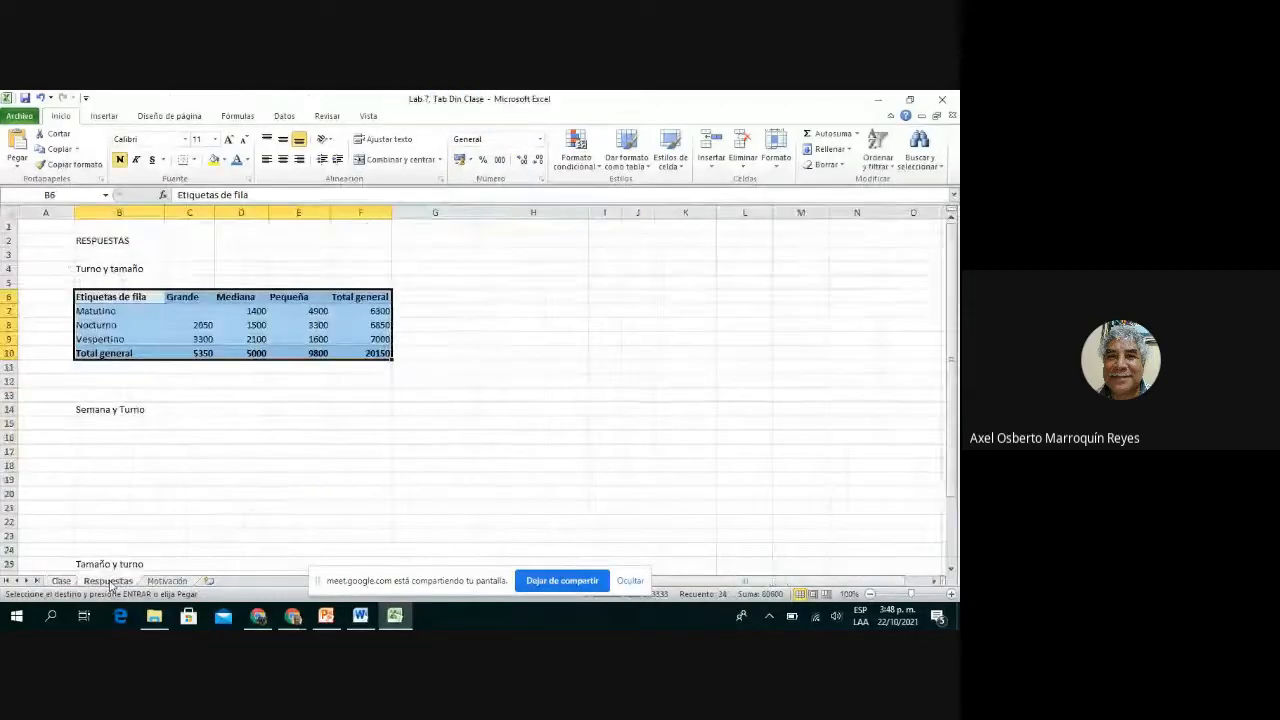
pyautogui.click(93, 436)
pyautogui.press('Return')
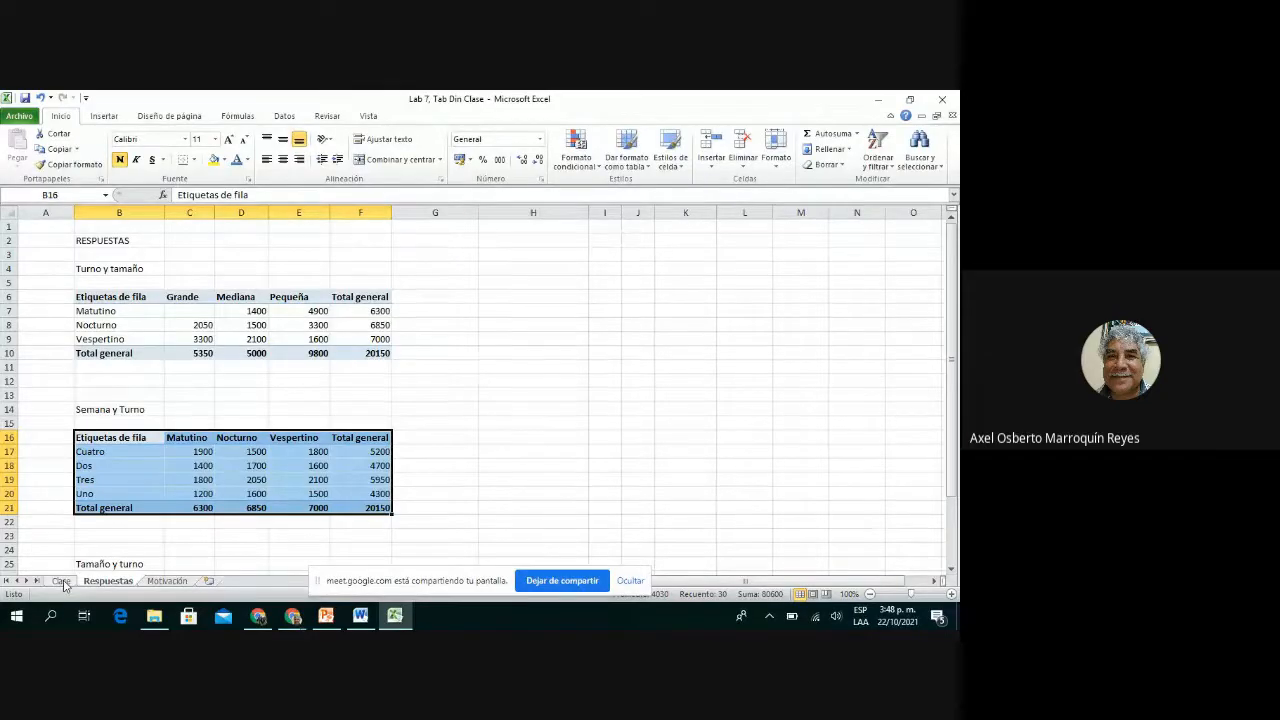
# - Rearrange the Clase sheet's pivot table with TAMAÑO as row labels and TURNO as column labels, removing SEMANA
pyautogui.click(61, 581)
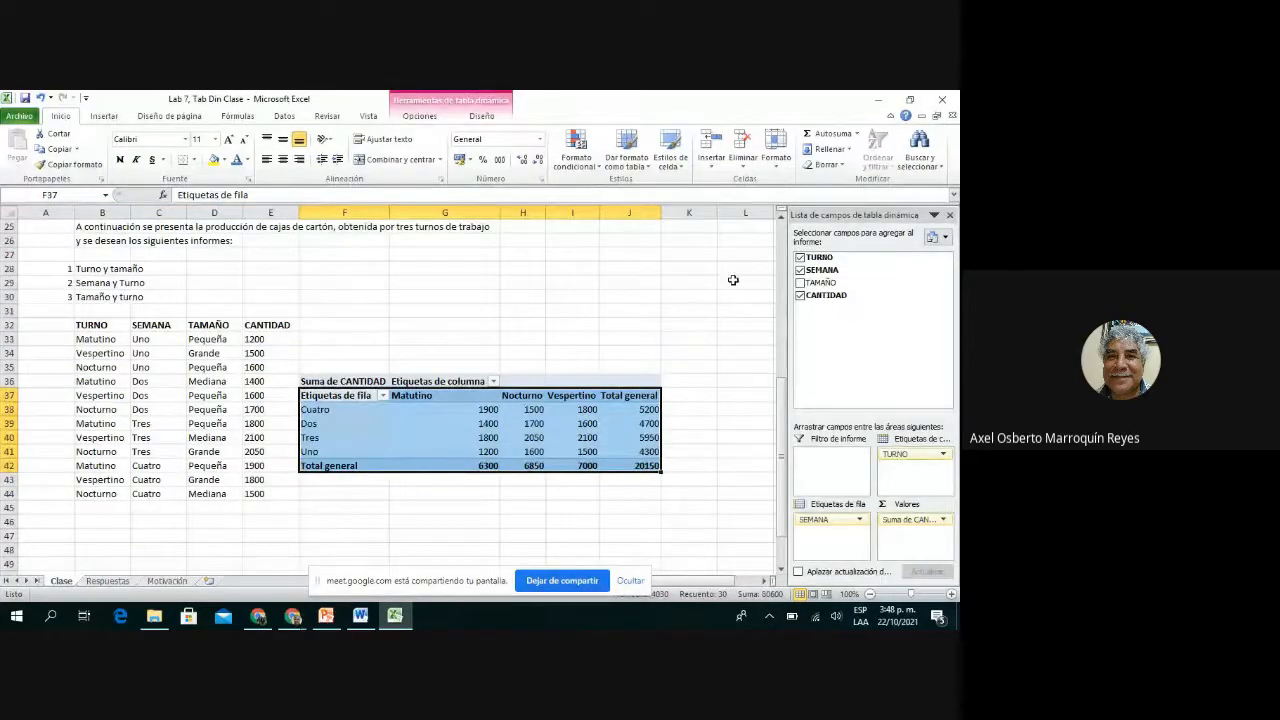
pyautogui.click(799, 257)
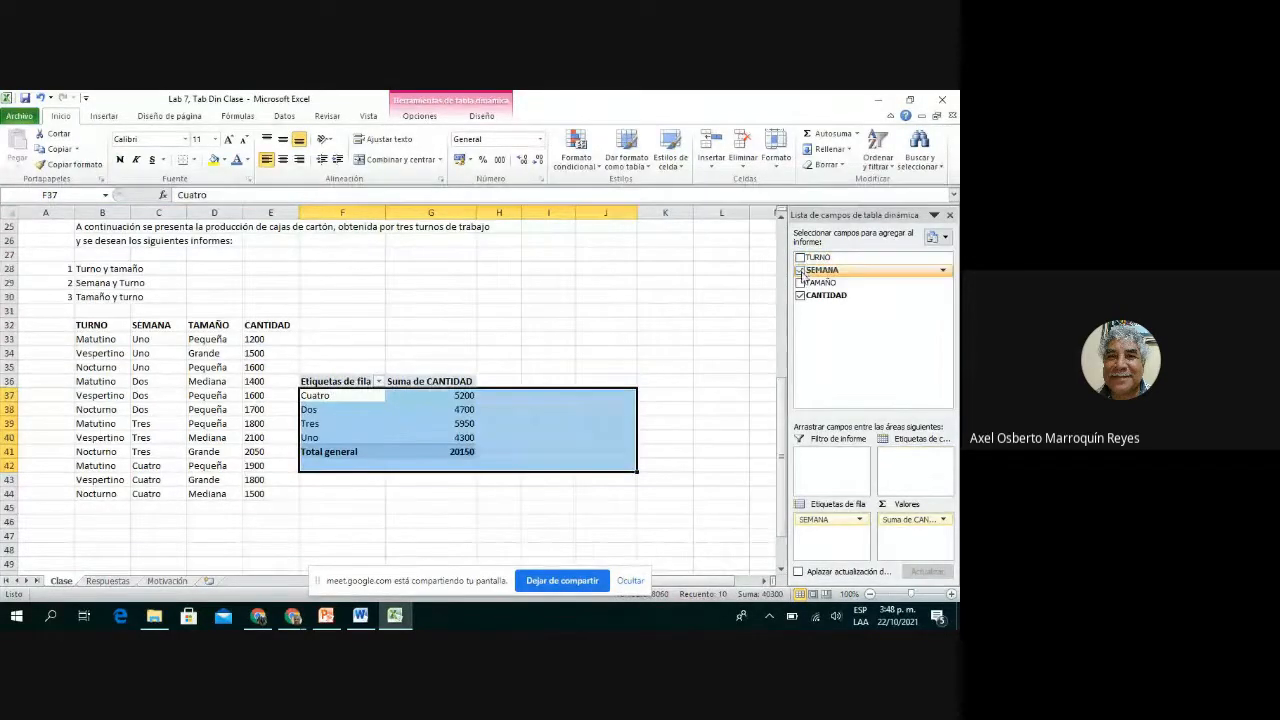
pyautogui.click(800, 271)
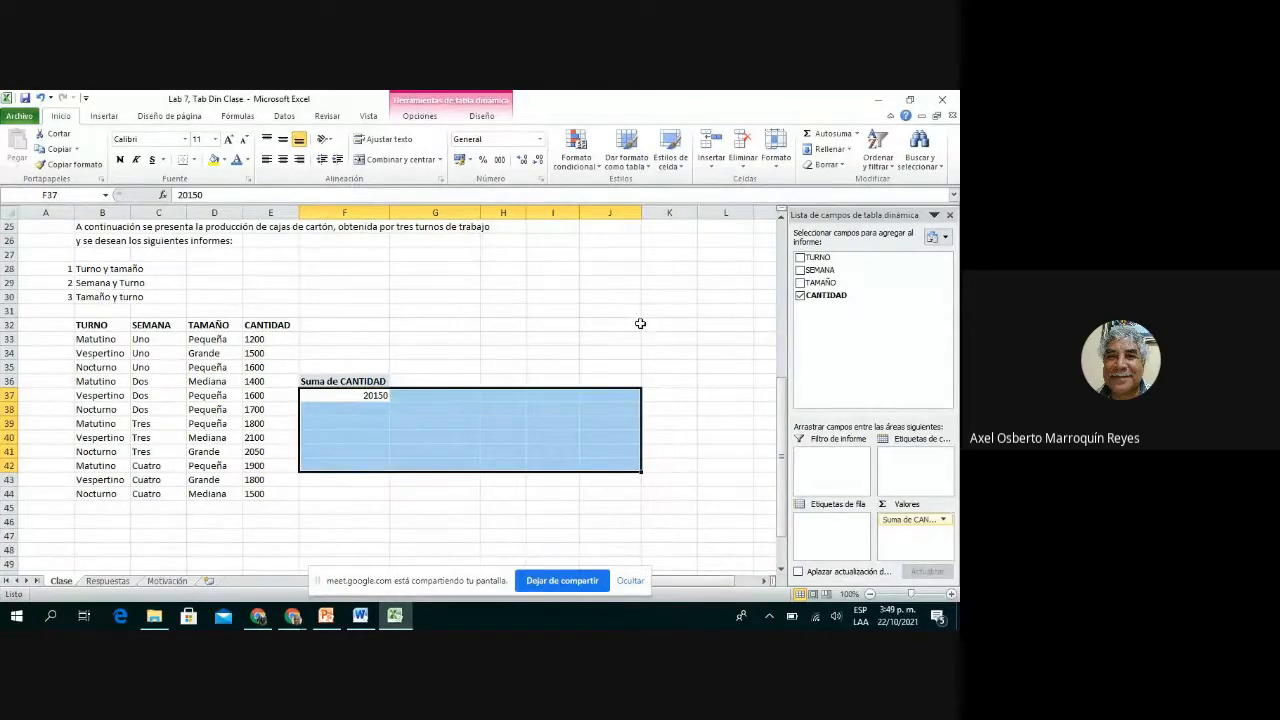
pyautogui.click(800, 284)
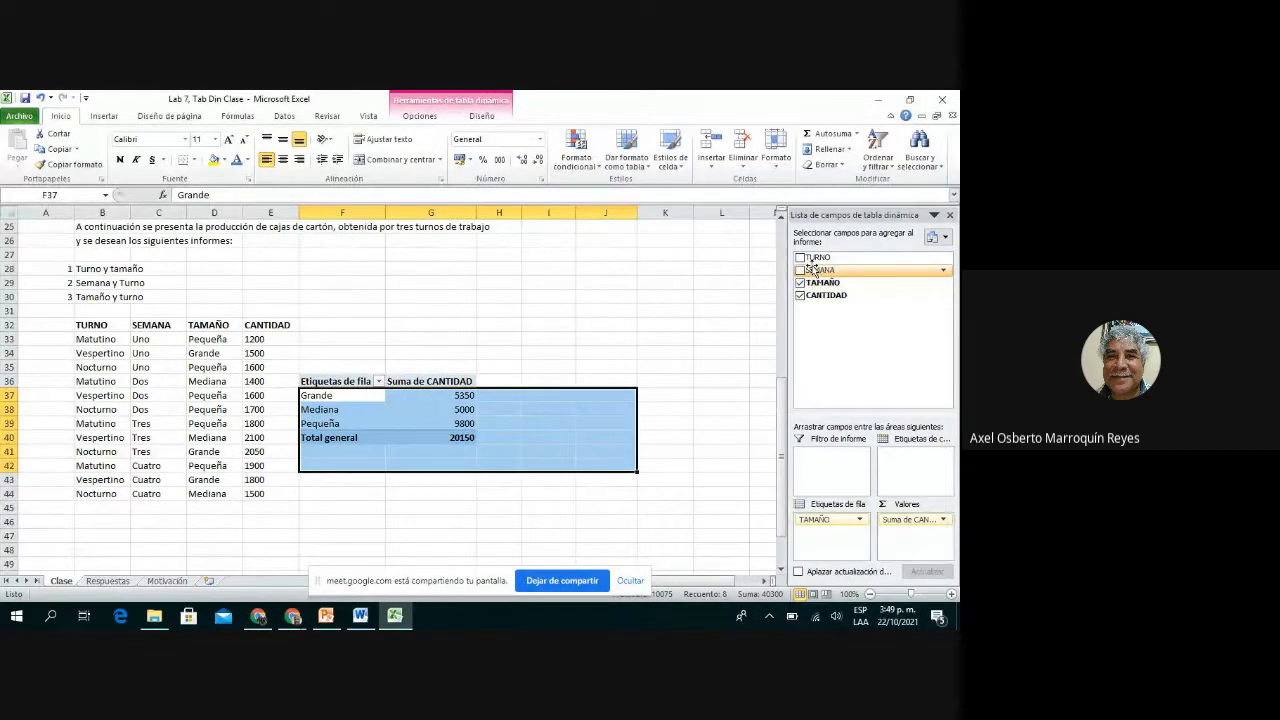
pyautogui.moveTo(812, 258); pyautogui.dragTo(916, 470)
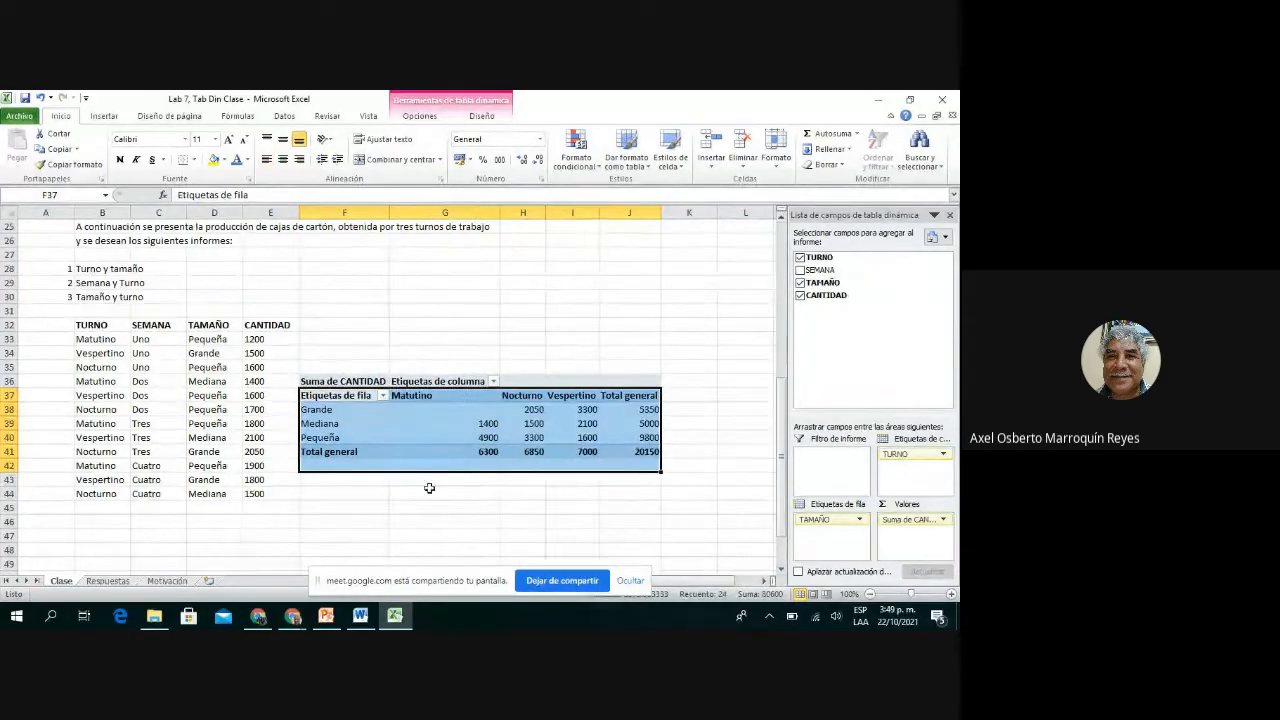
pyautogui.doubleClick(320, 395)
pyautogui.moveTo(320, 395); pyautogui.dragTo(388, 399)
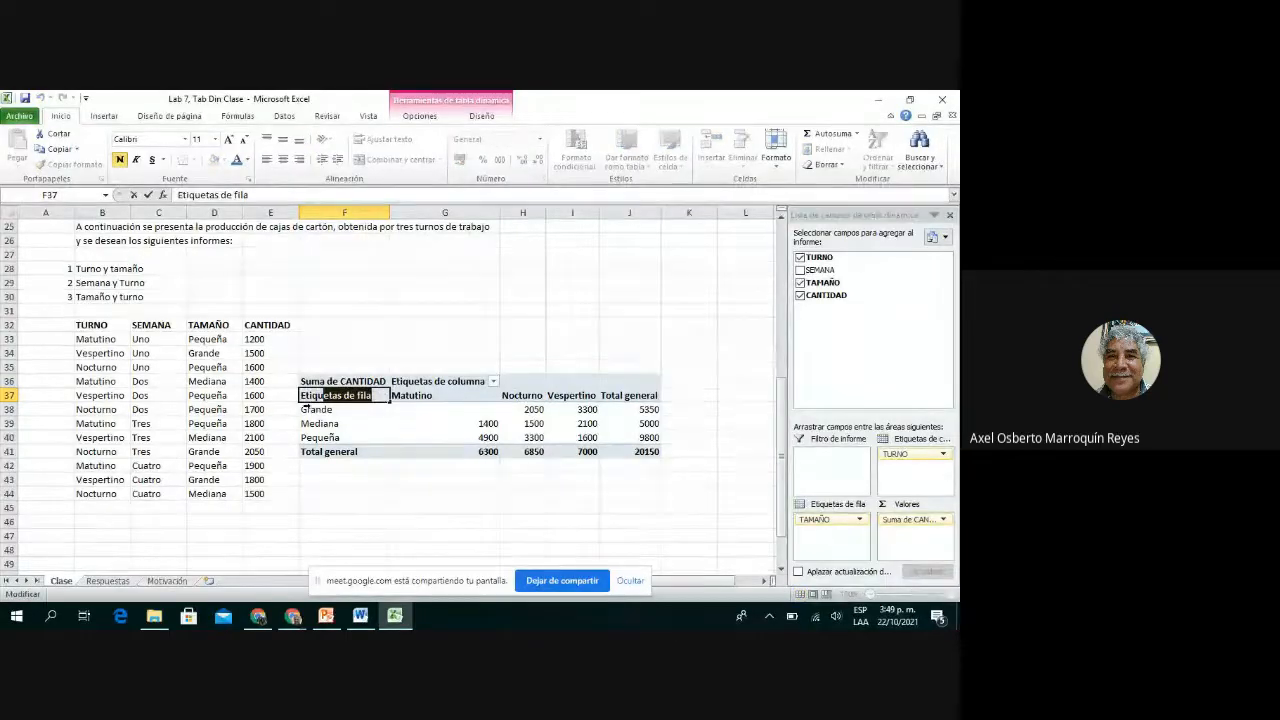
pyautogui.click(337, 520)
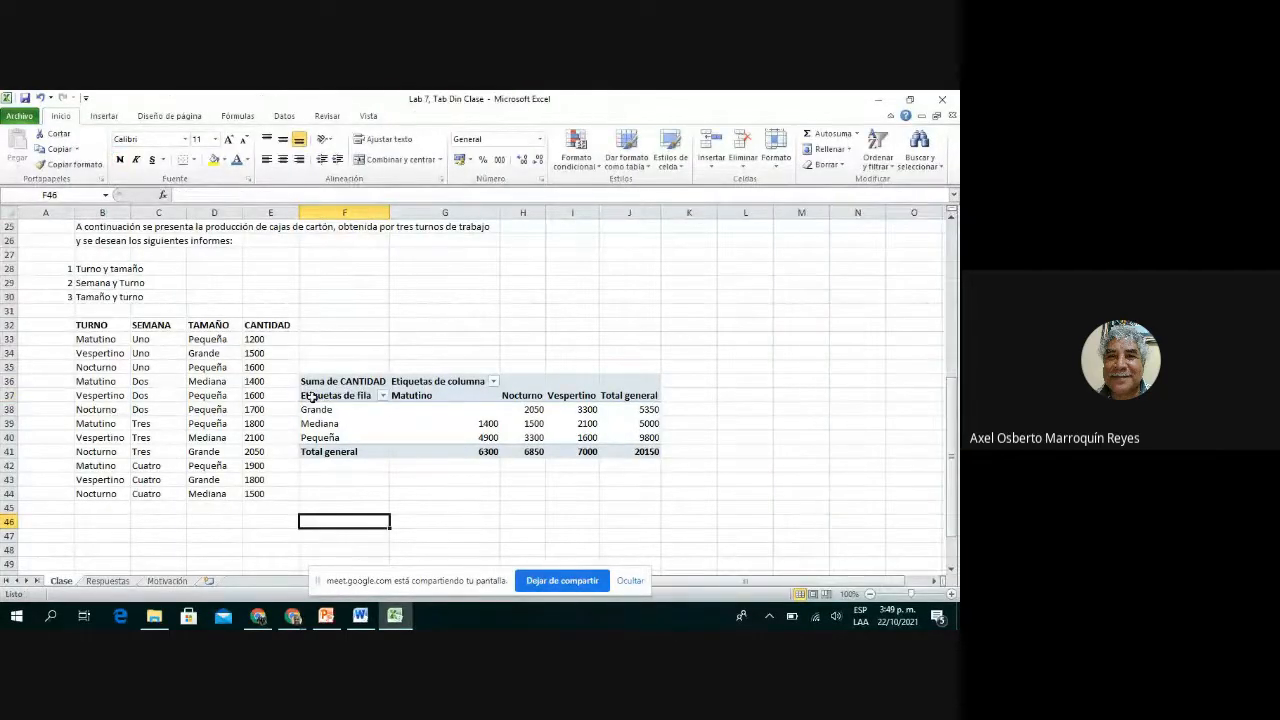
# - Copy the size-by-shift pivot report F37:J41 to cell B27 of the Respuestas sheet, under Tamaño y turno
pyautogui.moveTo(312, 397); pyautogui.dragTo(613, 452)
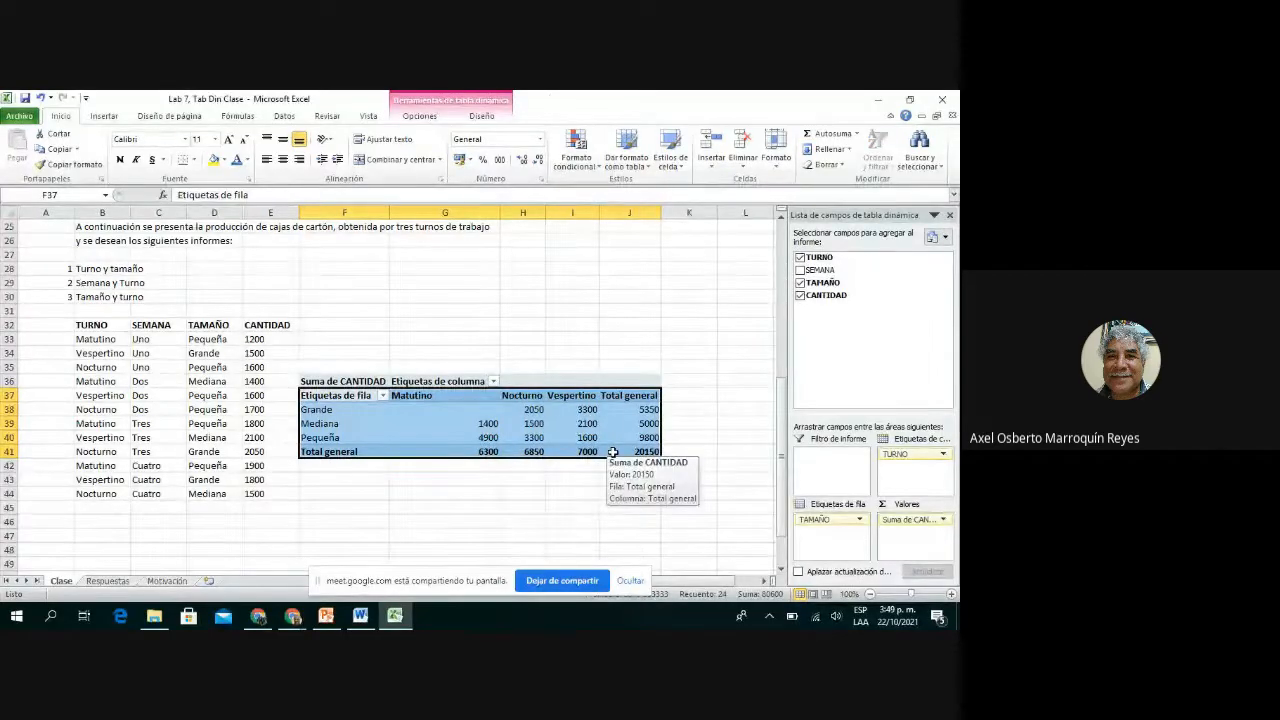
pyautogui.hotkey('ctrl', 'c')
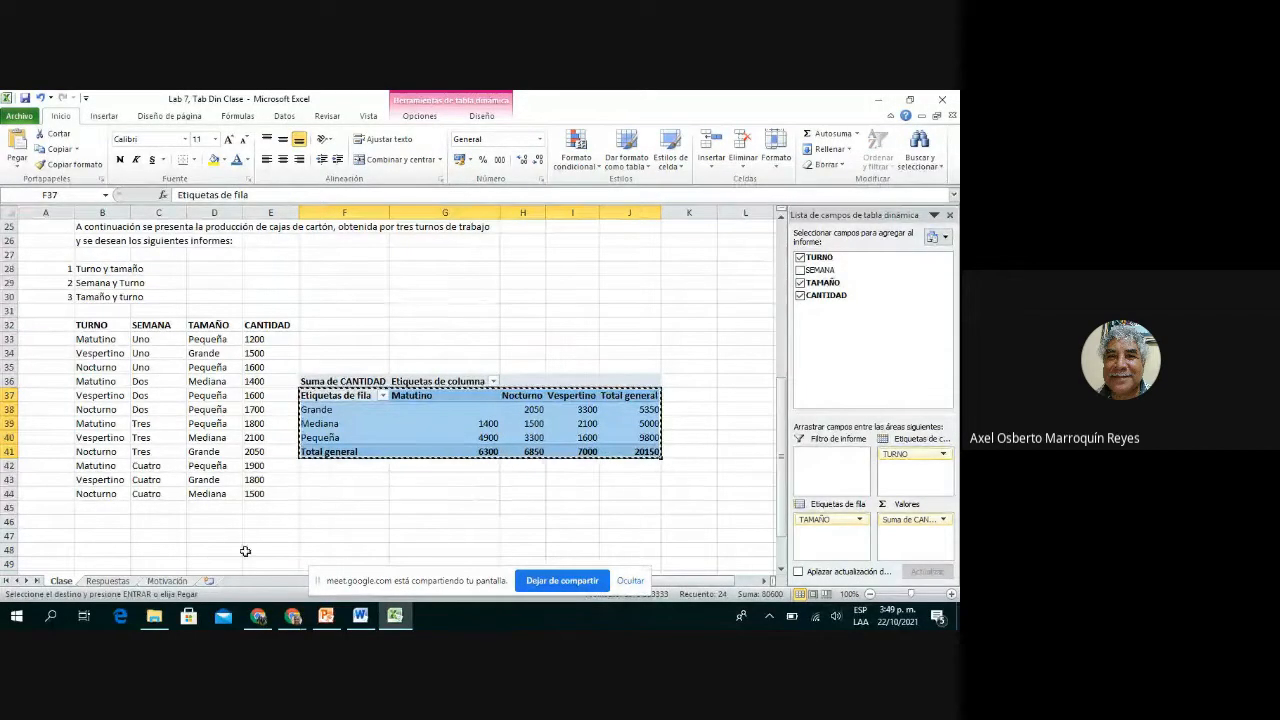
pyautogui.click(104, 583)
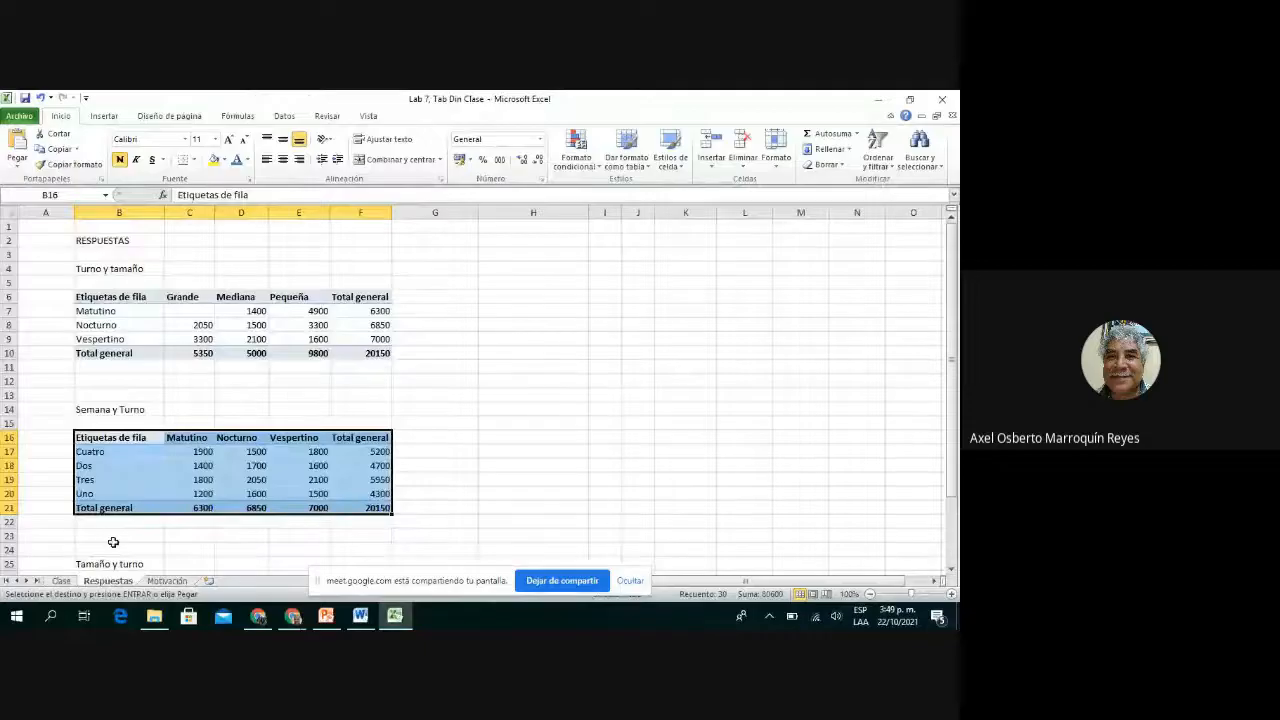
pyautogui.scroll(-2, 112, 553)
pyautogui.click(107, 465)
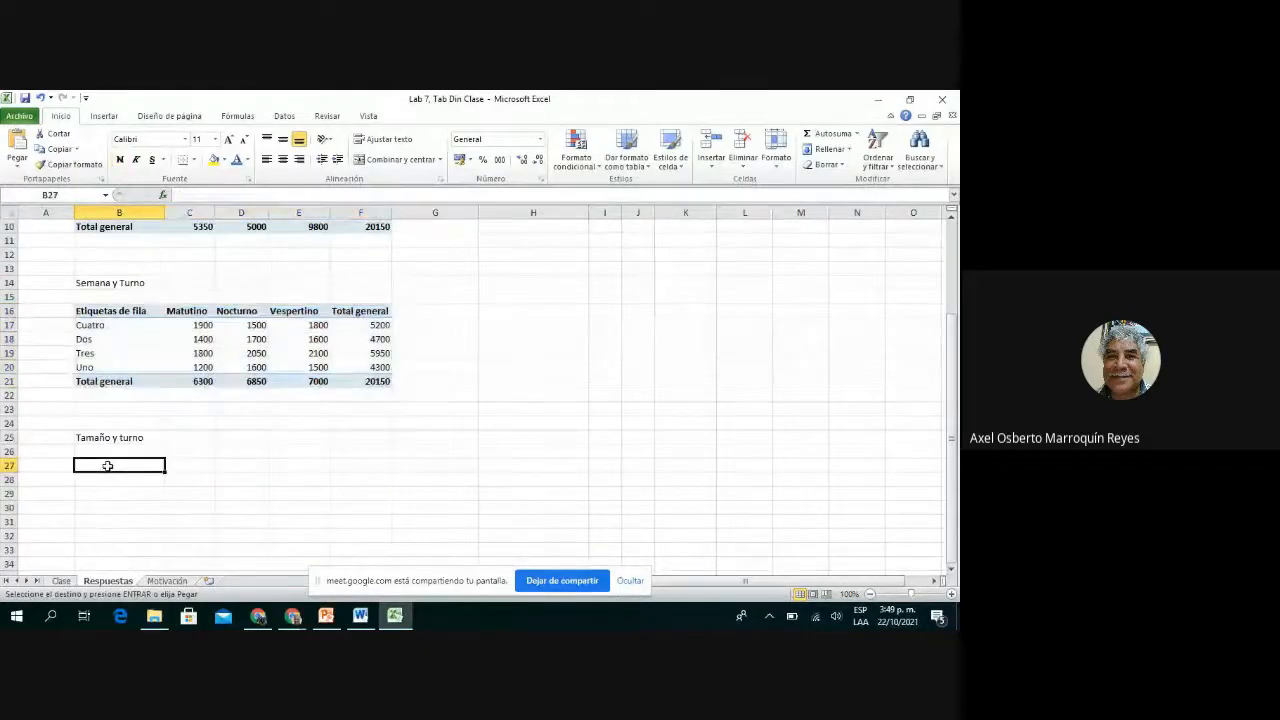
pyautogui.press('Return')
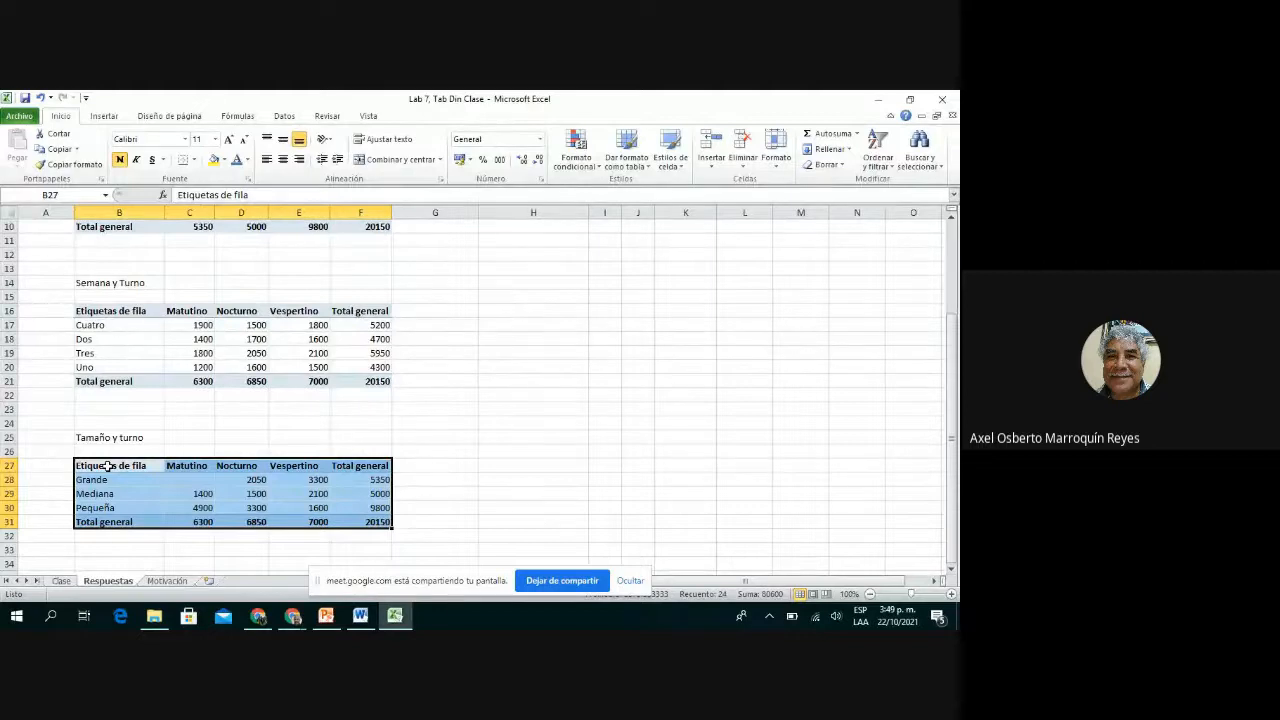
pyautogui.click(293, 411)
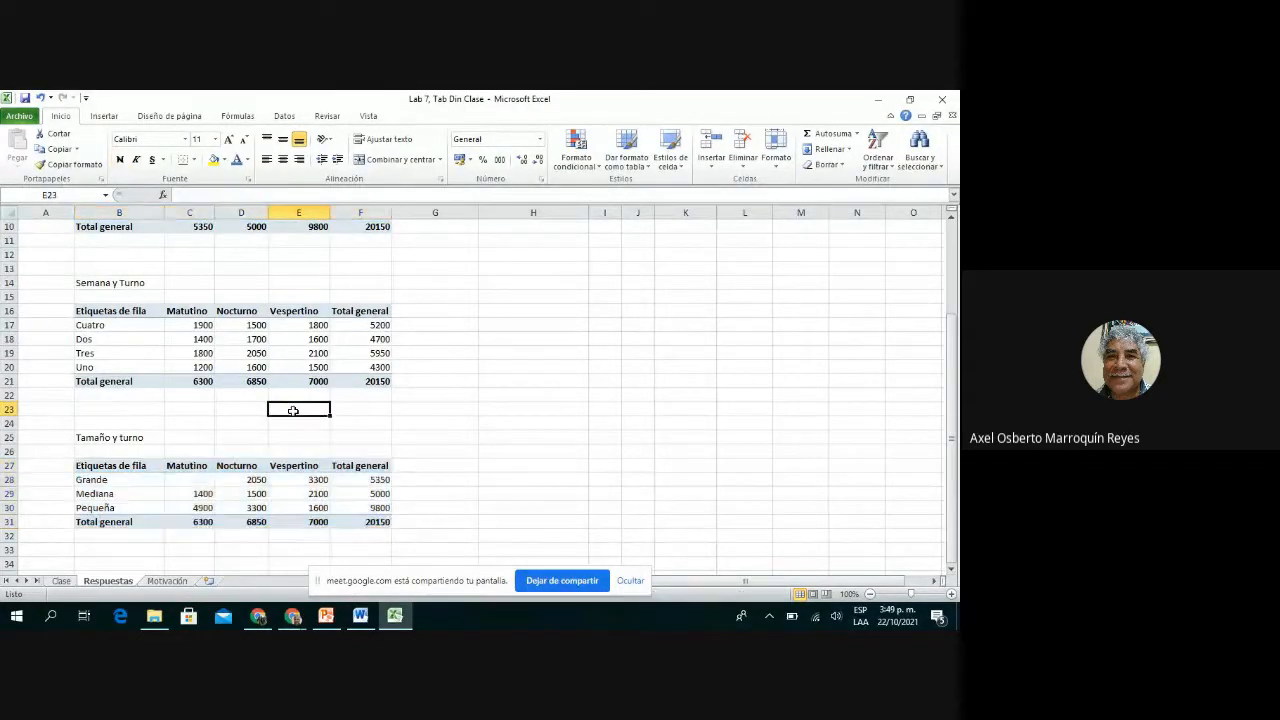
pyautogui.scroll(2, 294, 411)
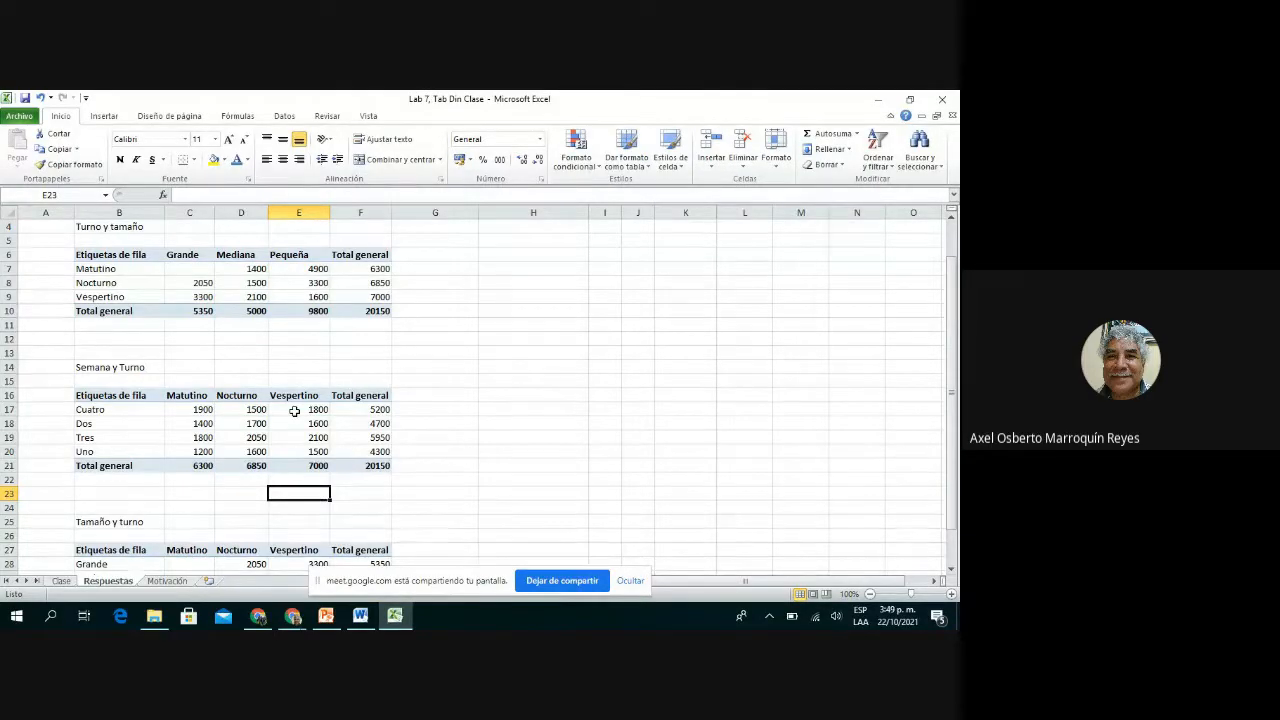
pyautogui.scroll(1, 278, 394)
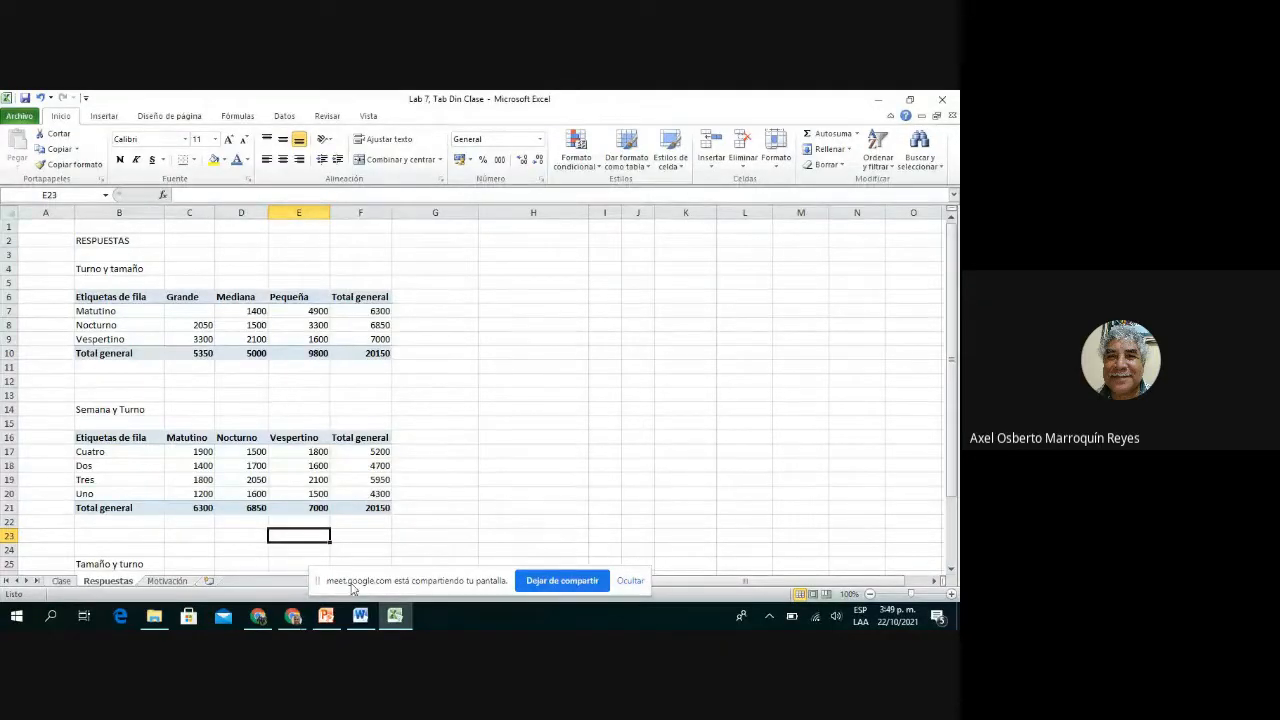
# - Switch to the blank PowerPoint presentation and start editing the first slide's title
pyautogui.moveTo(327, 620)
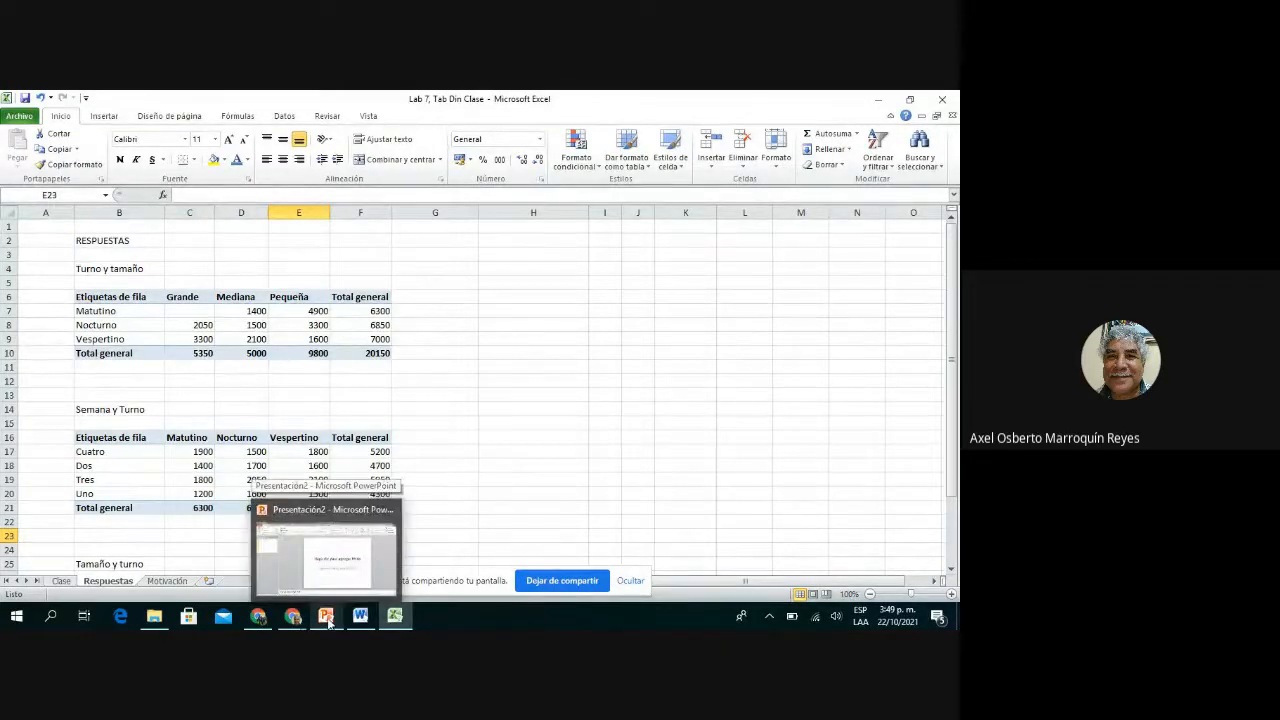
pyautogui.click(327, 617)
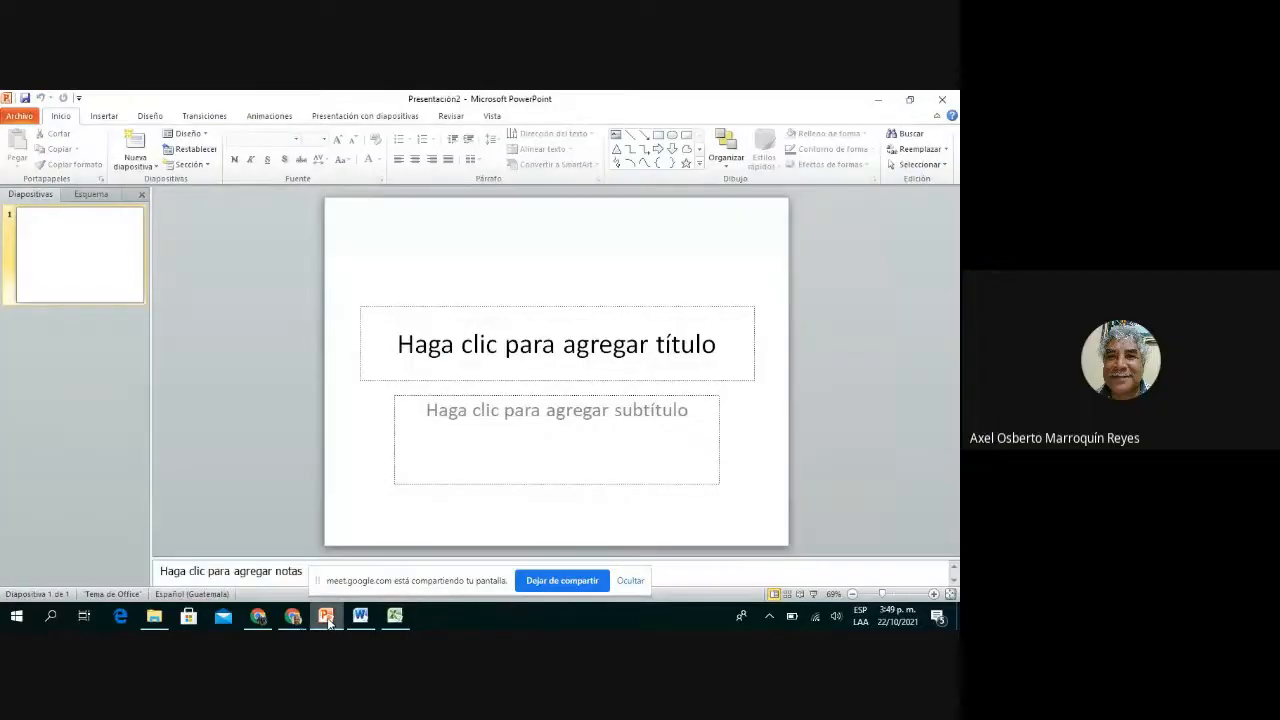
pyautogui.click(446, 348)
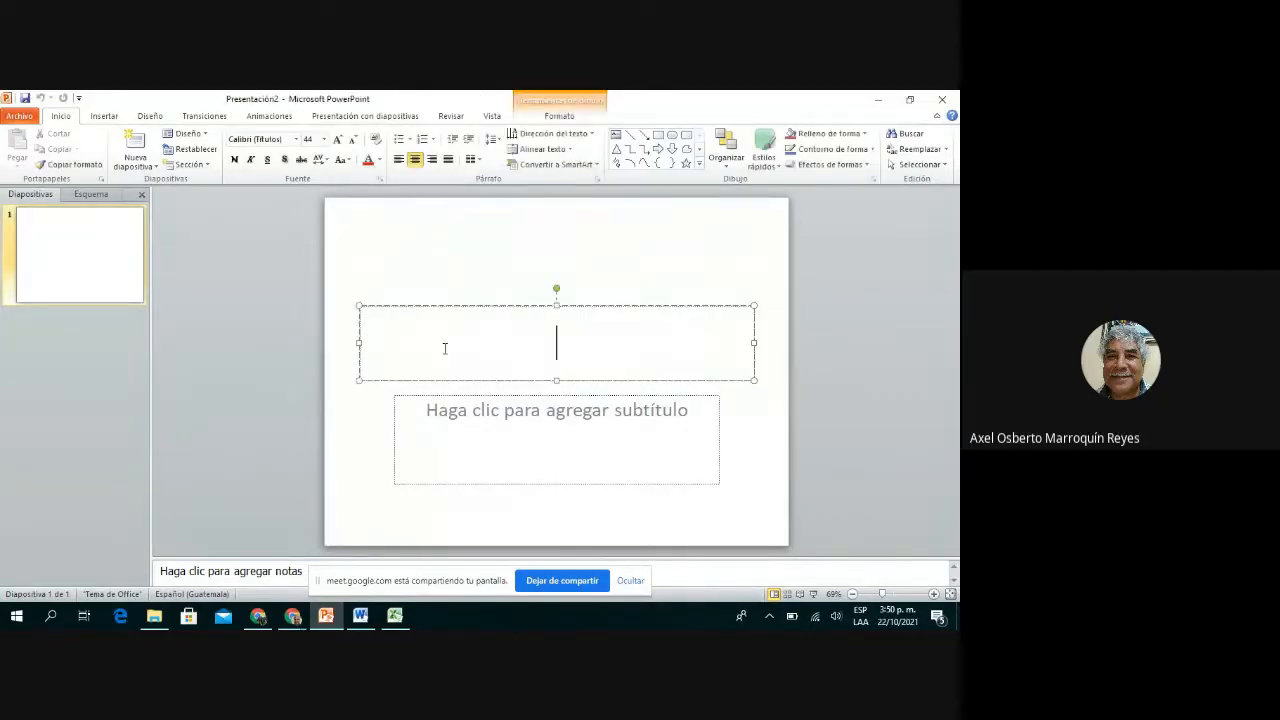